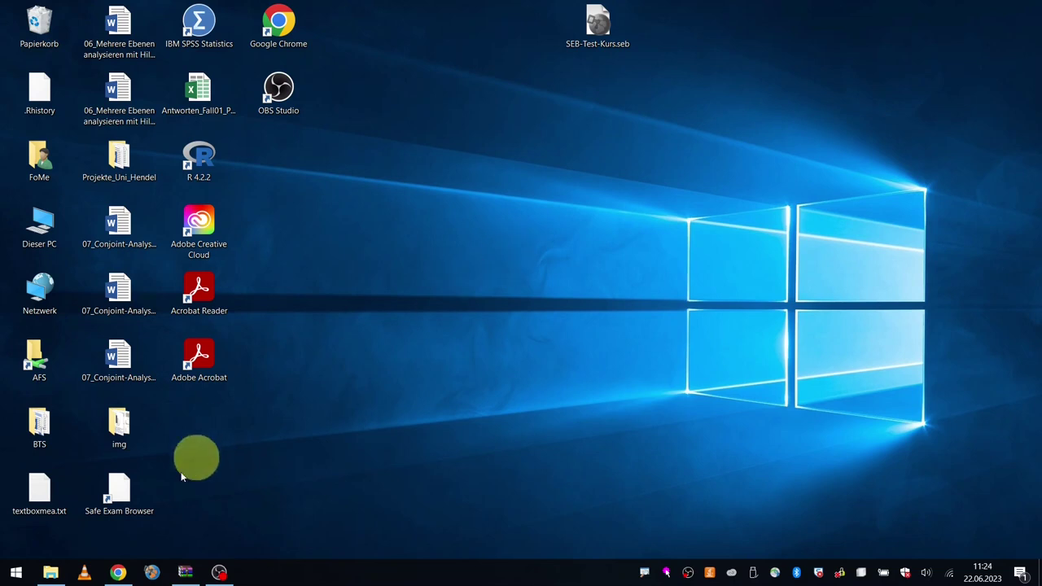
Step: Search the Start menu for 'safe', then replace it with 'seb' to find SEB Configuration Tool
left_click(14, 575)
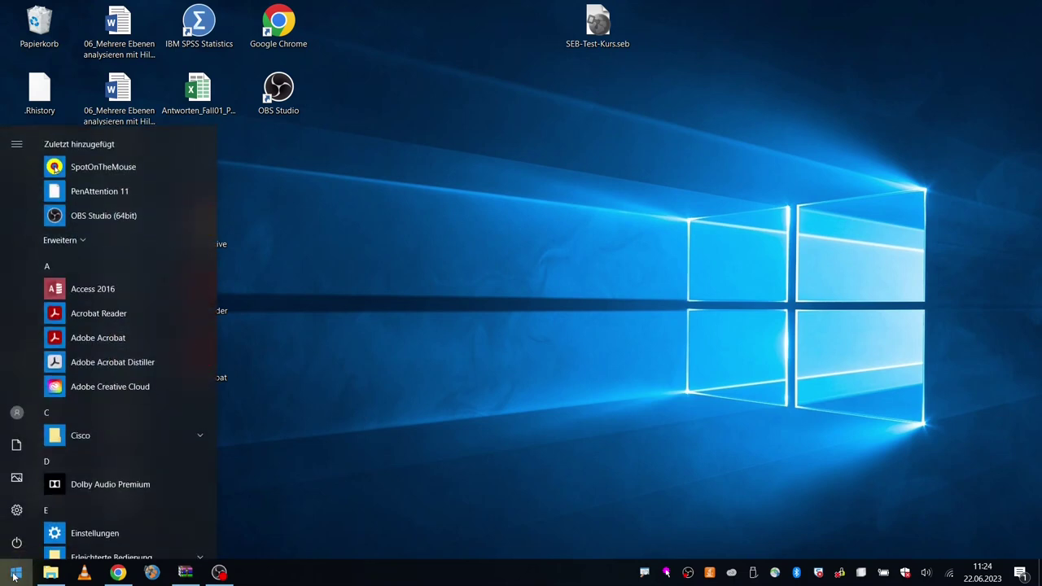
type("safe")
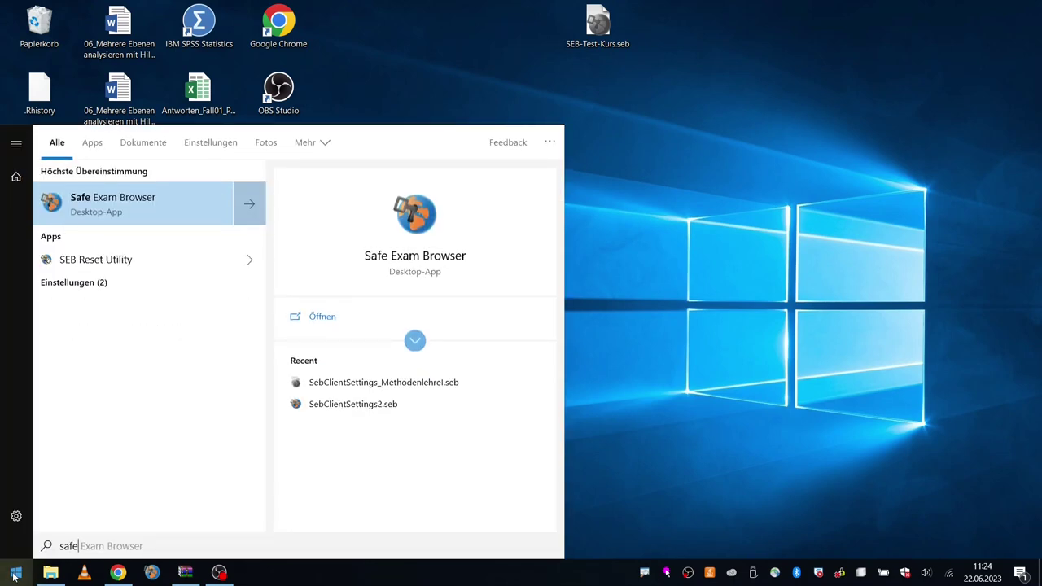
left_click(46, 549)
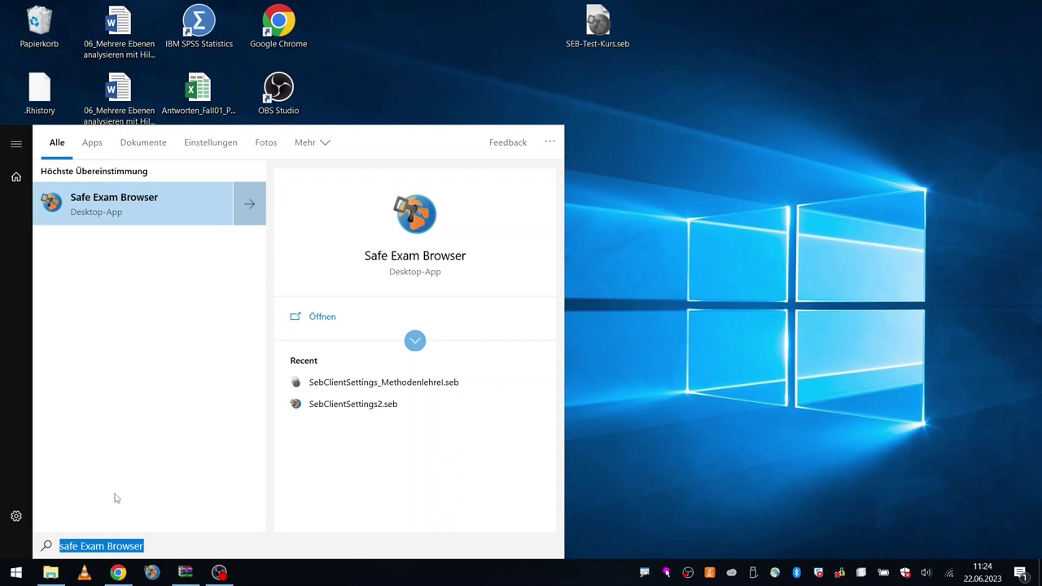
type("seb")
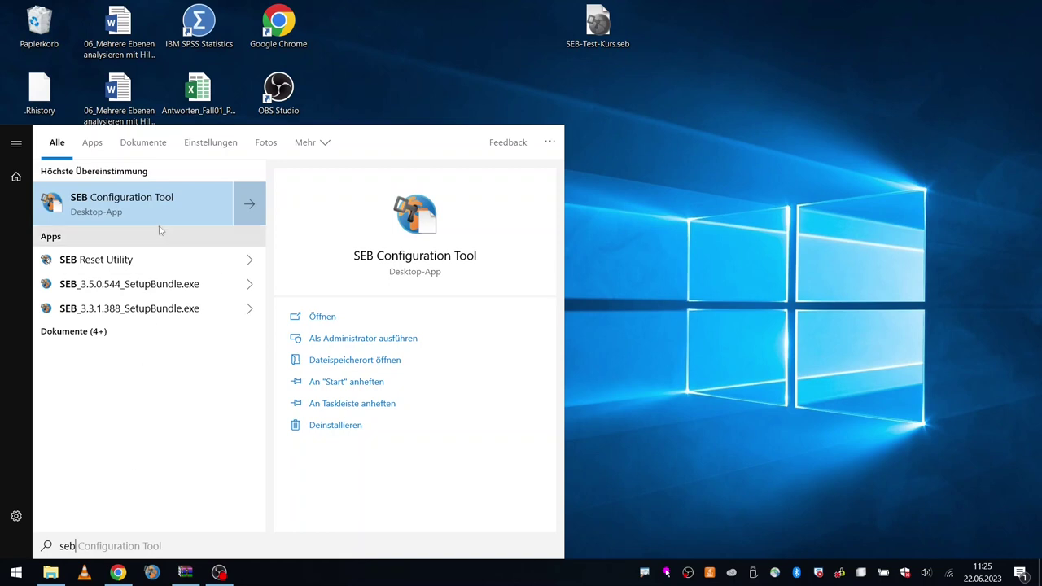
Step: Launch SEB Configuration Tool and put the cursor in the General page's Start URL field
left_click(228, 215)
left_click(611, 193)
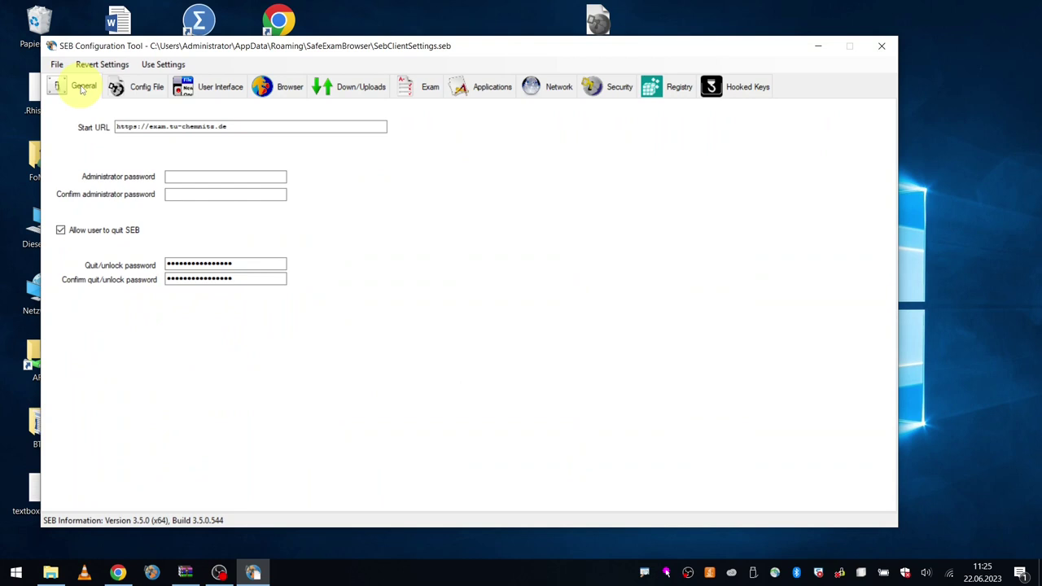
left_click(122, 127)
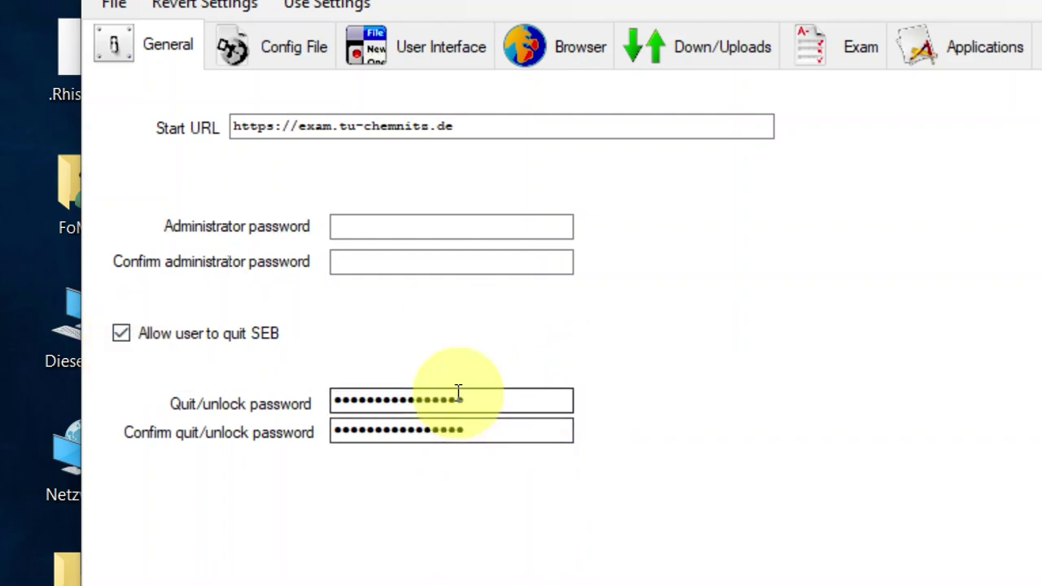
left_click(334, 401)
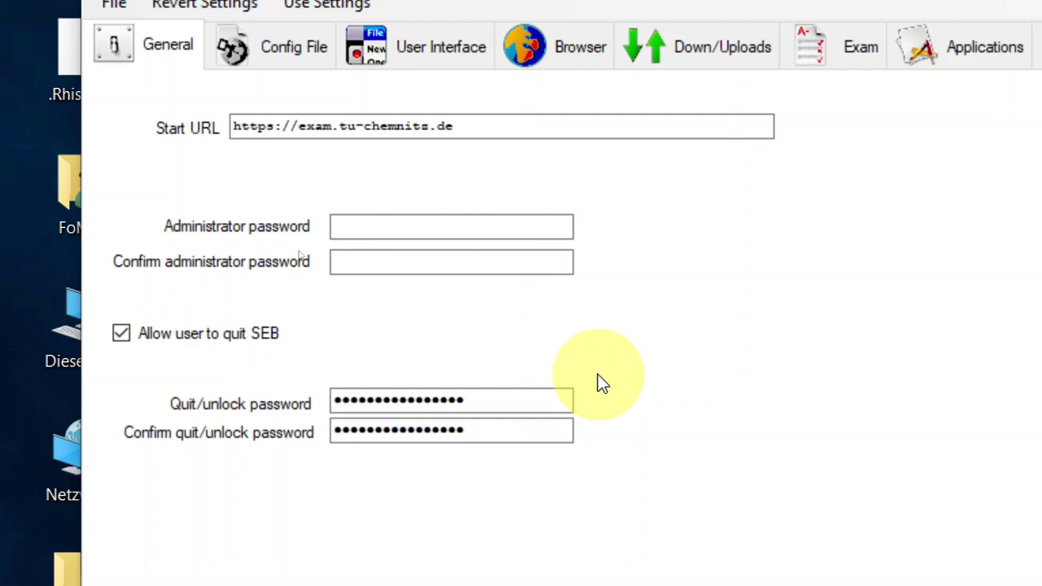
mouse_move(552, 402)
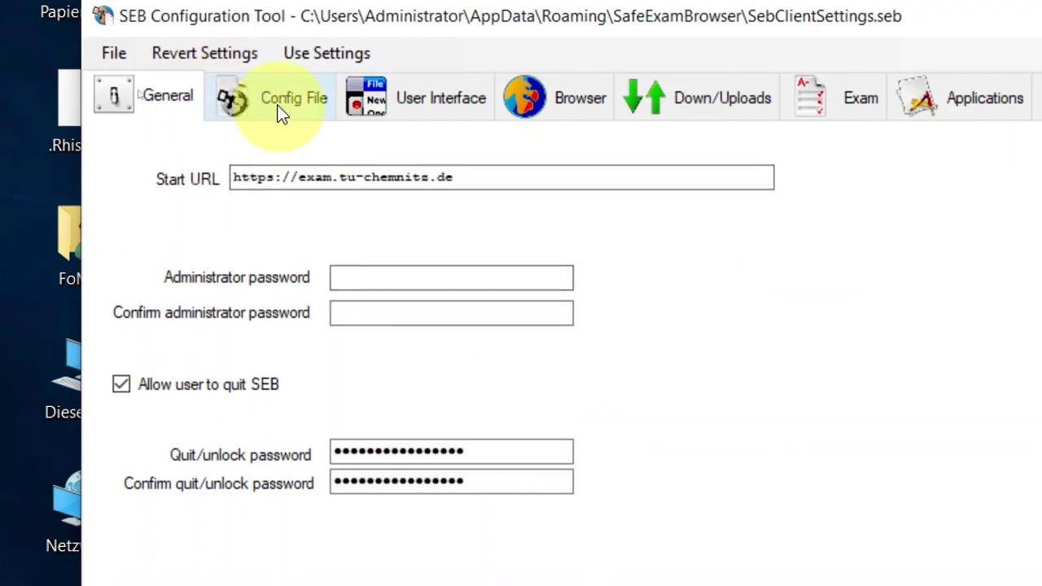
Step: Set the config file purpose to starting an exam and view the Exam page's Browser Exam Key
left_click(270, 100)
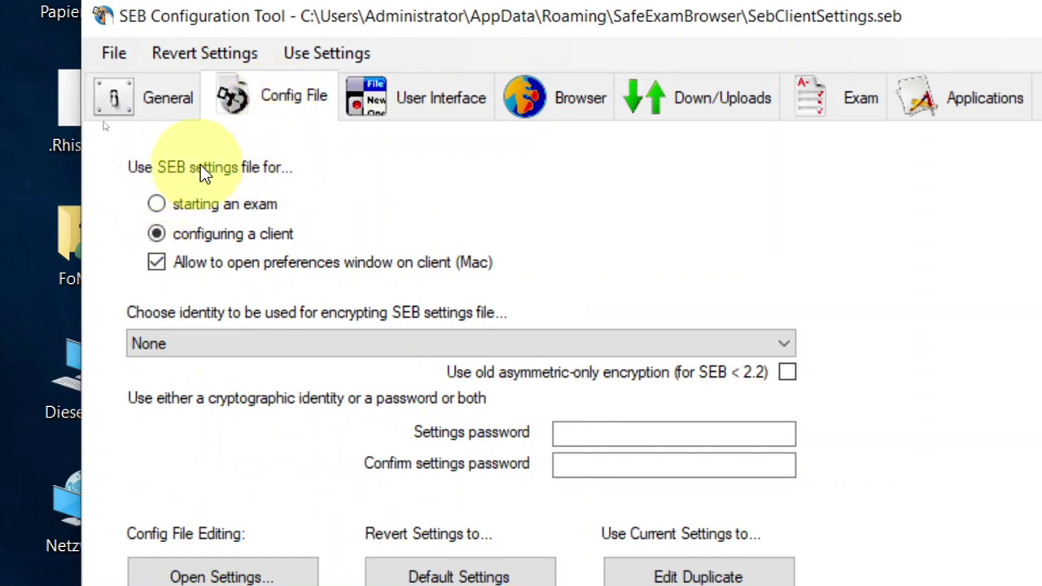
left_click(158, 204)
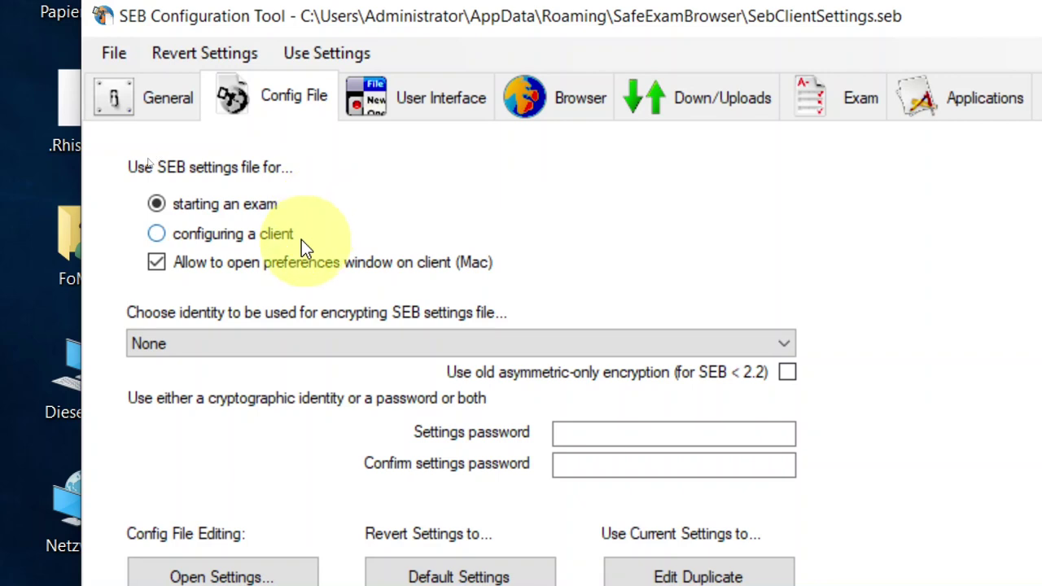
mouse_move(243, 242)
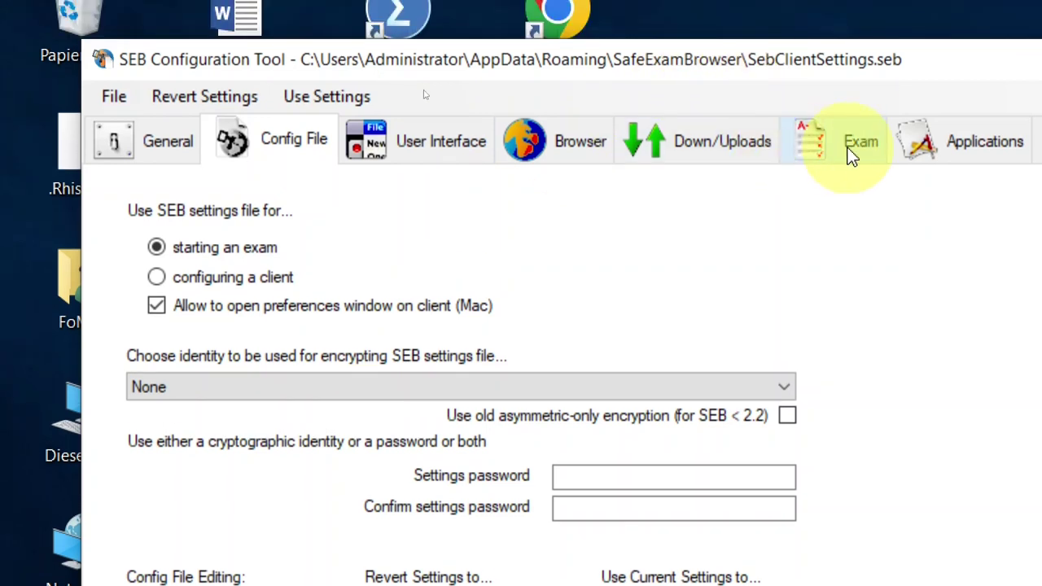
left_click(851, 113)
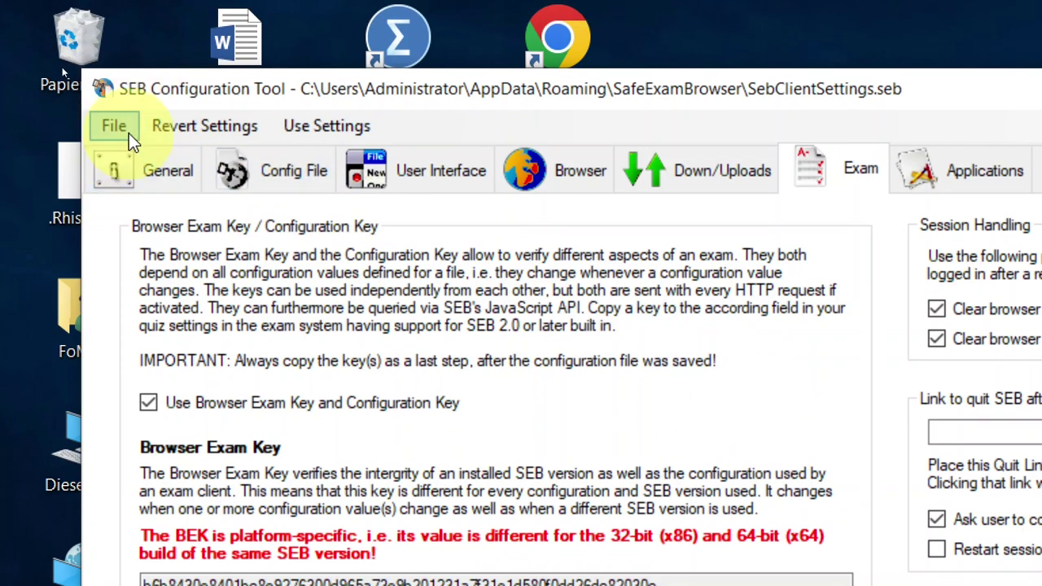
Step: Save the settings to the Desktop as StartePrüfung.seb via Save Settings As
left_click(122, 102)
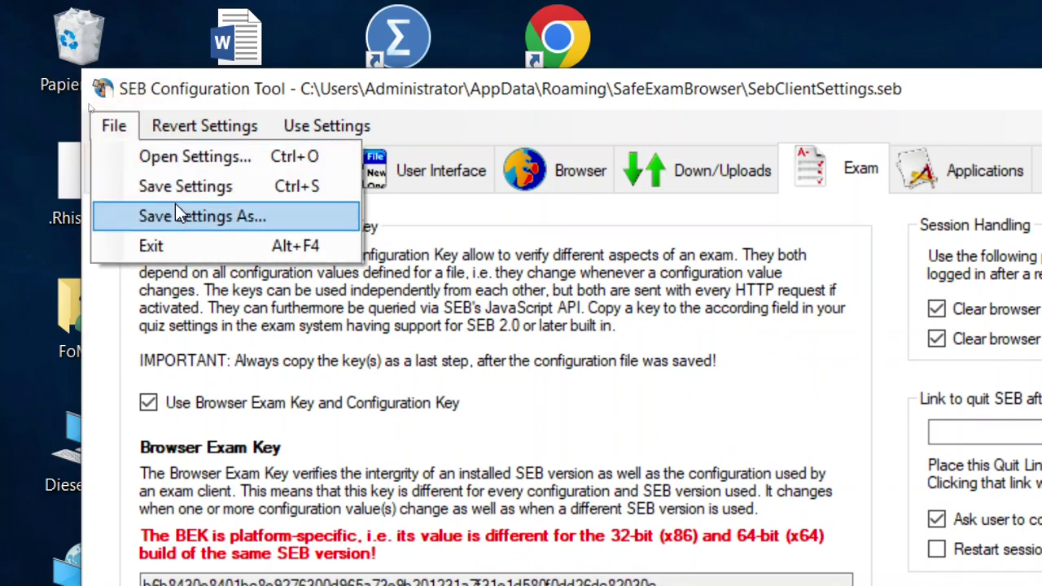
left_click(236, 228)
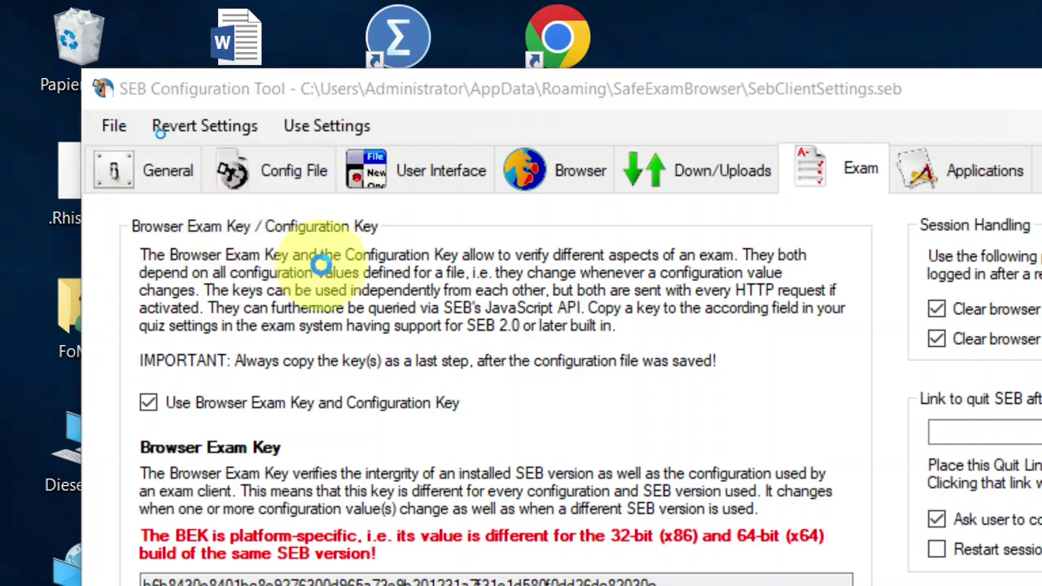
left_click(187, 326)
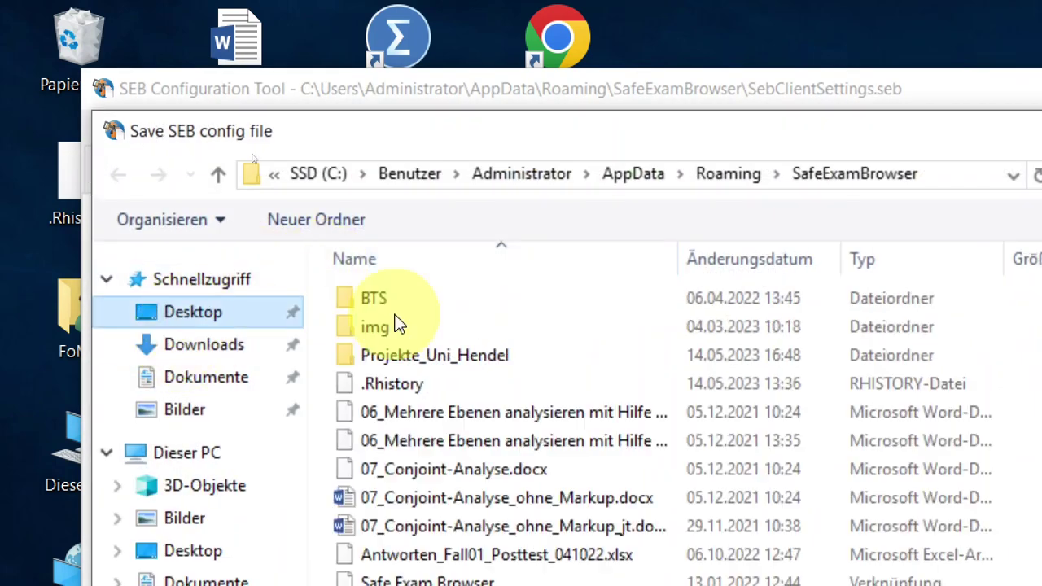
left_click_drag(533, 121, 497, 96)
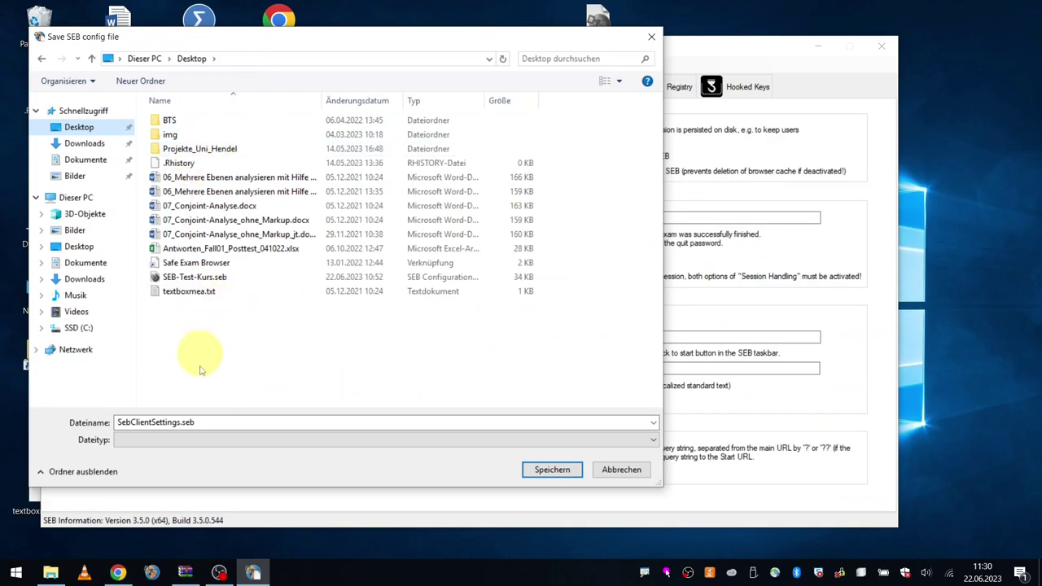
left_click(181, 425)
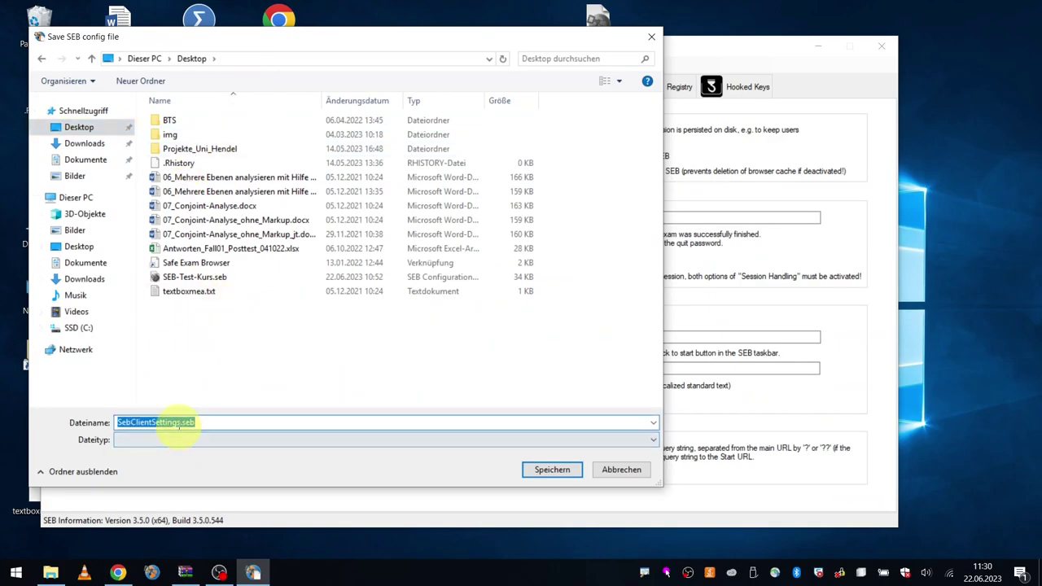
left_click(182, 425)
left_click_drag(181, 422, 105, 421)
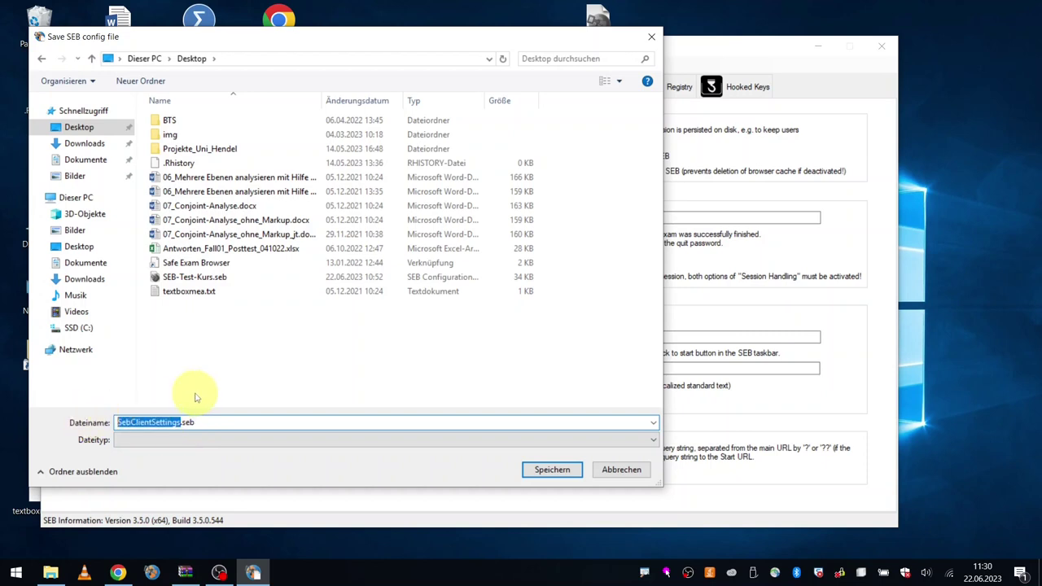
key("Menu")
key("Escape")
type("StartePrüfu")
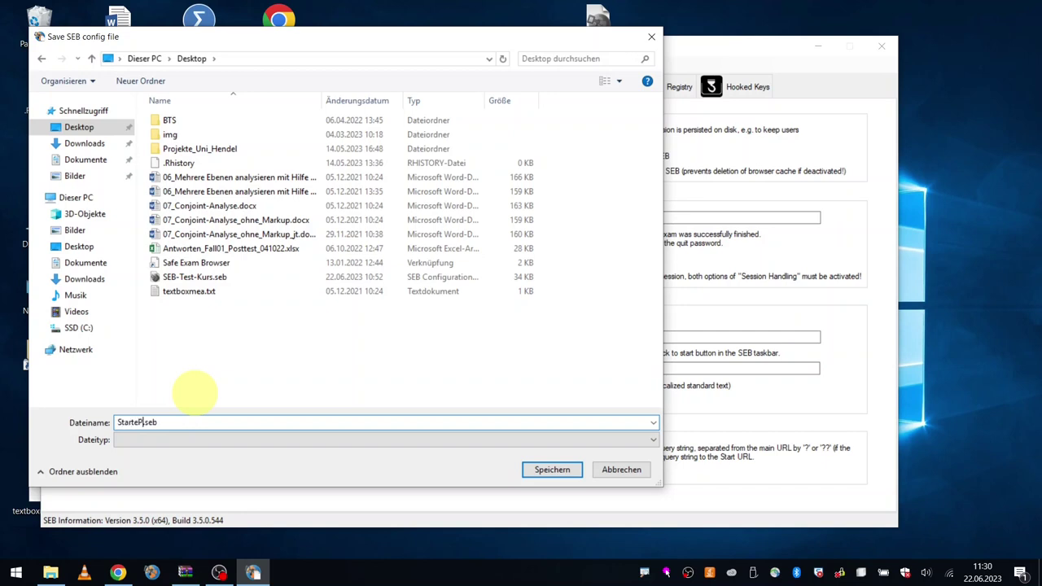
type("ng")
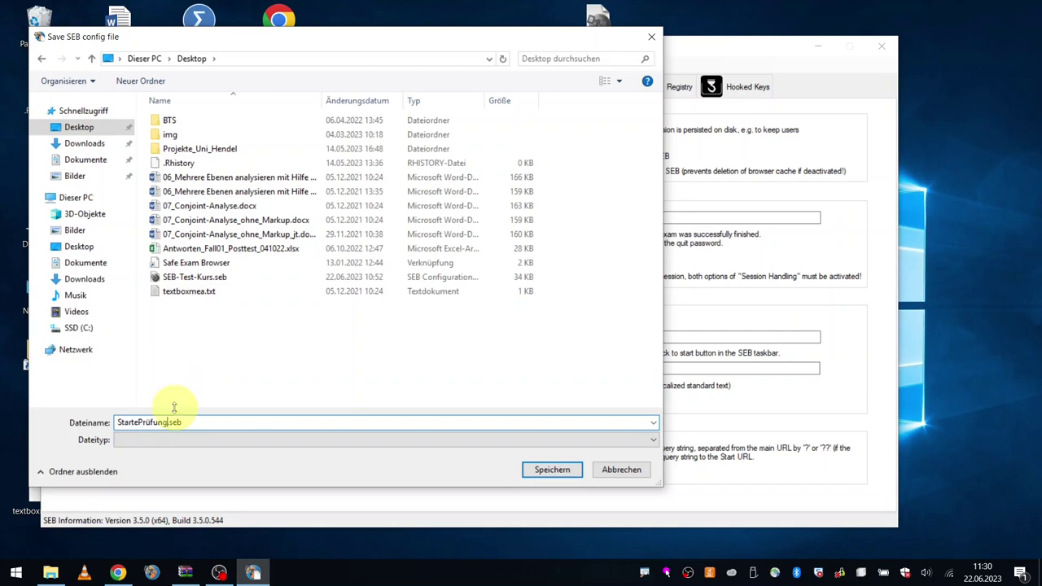
key("Return")
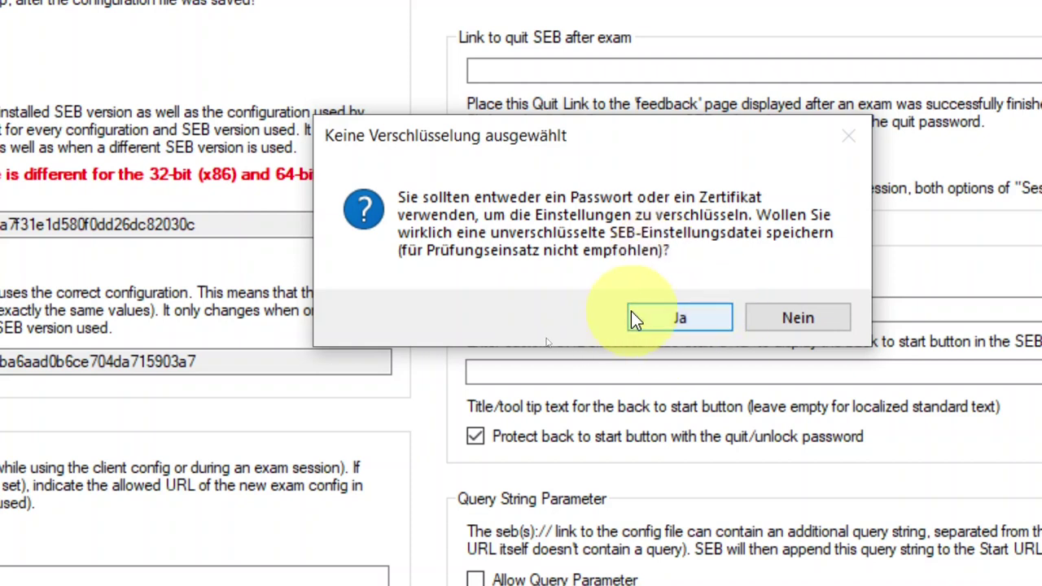
Step: Confirm saving StartePrüfung.seb unencrypted with Ja and acknowledge the saved-settings message
left_click(681, 319)
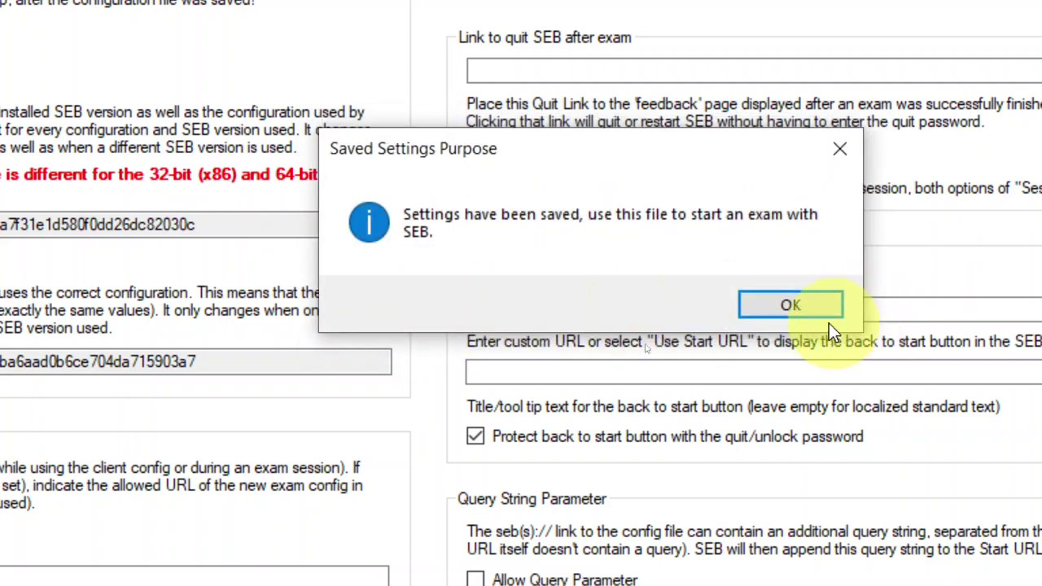
left_click(786, 304)
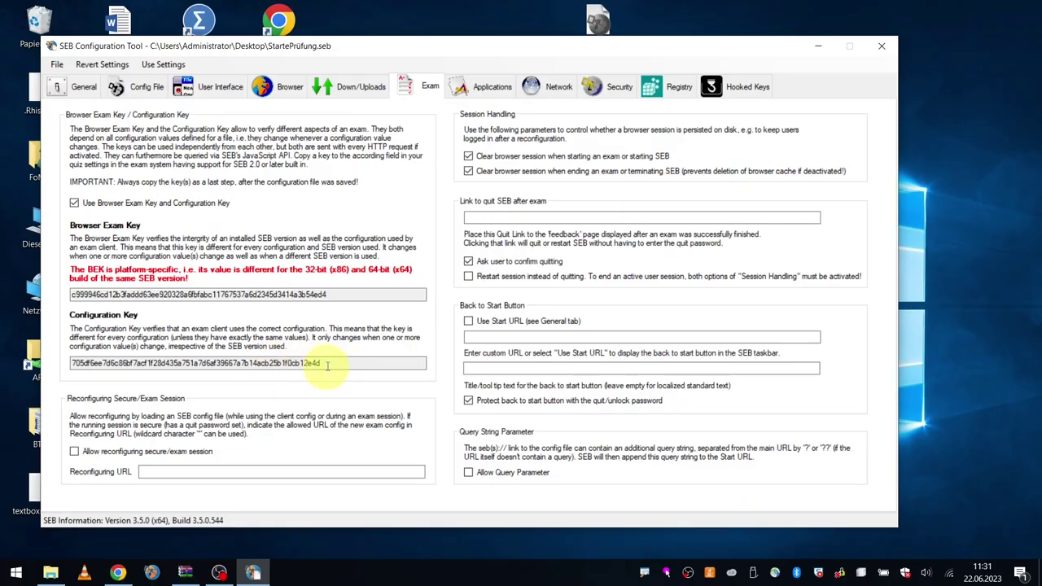
Step: Select the Configuration Key on the Exam page and copy it with Kopieren
left_click_drag(646, 366, 137, 352)
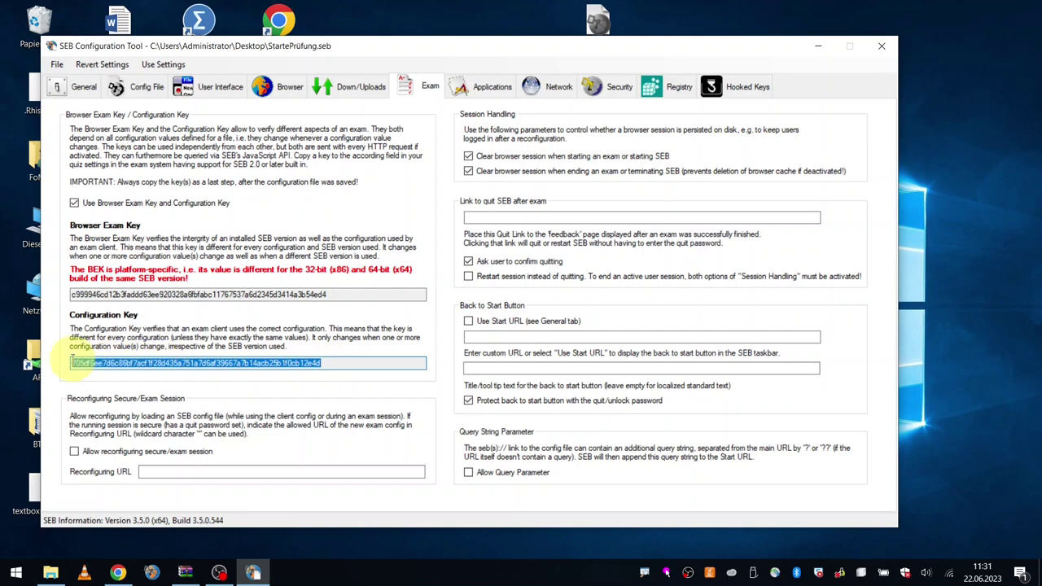
right_click(169, 364)
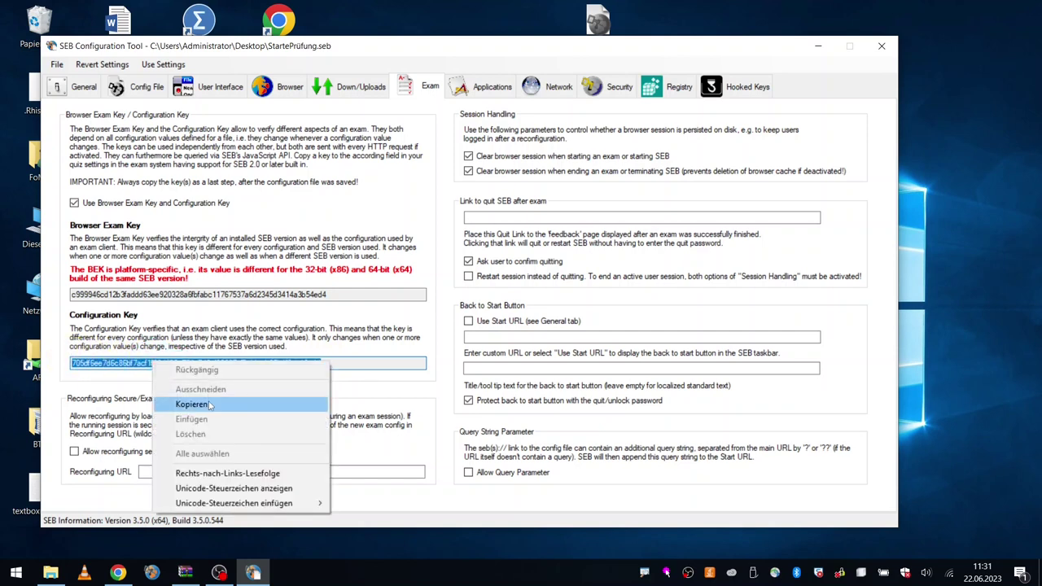
left_click(210, 405)
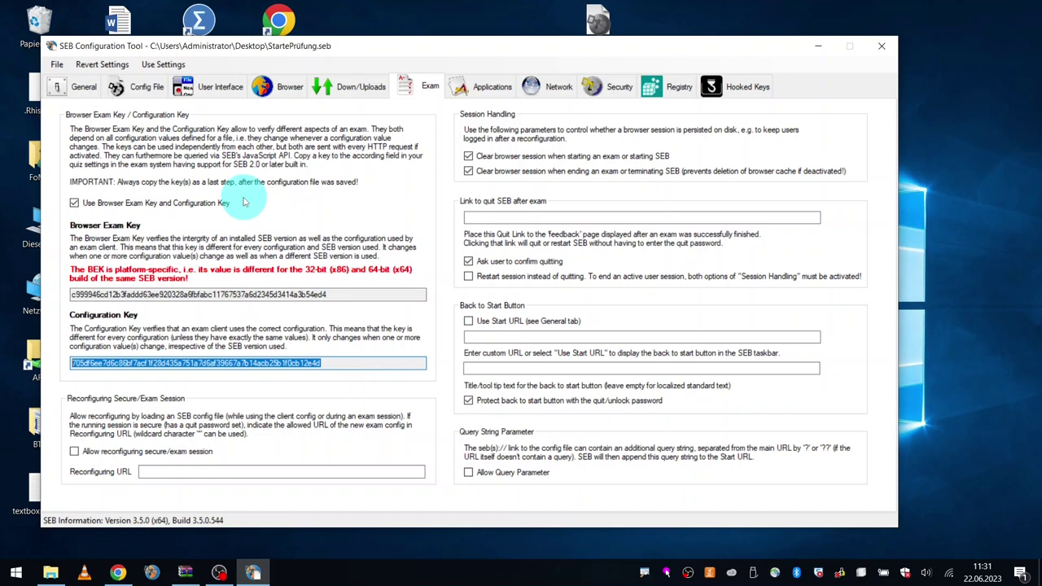
Step: Minimize the configuration tool, move StartePrüfung.seb to mid-desktop, and switch to Chrome's OPAL course
left_click(817, 48)
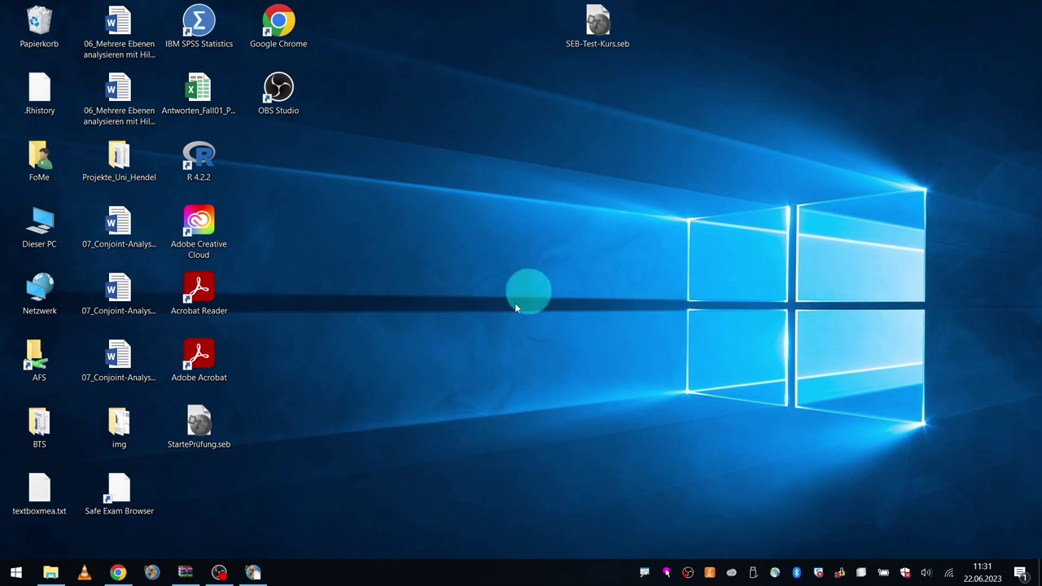
left_click_drag(204, 436, 502, 218)
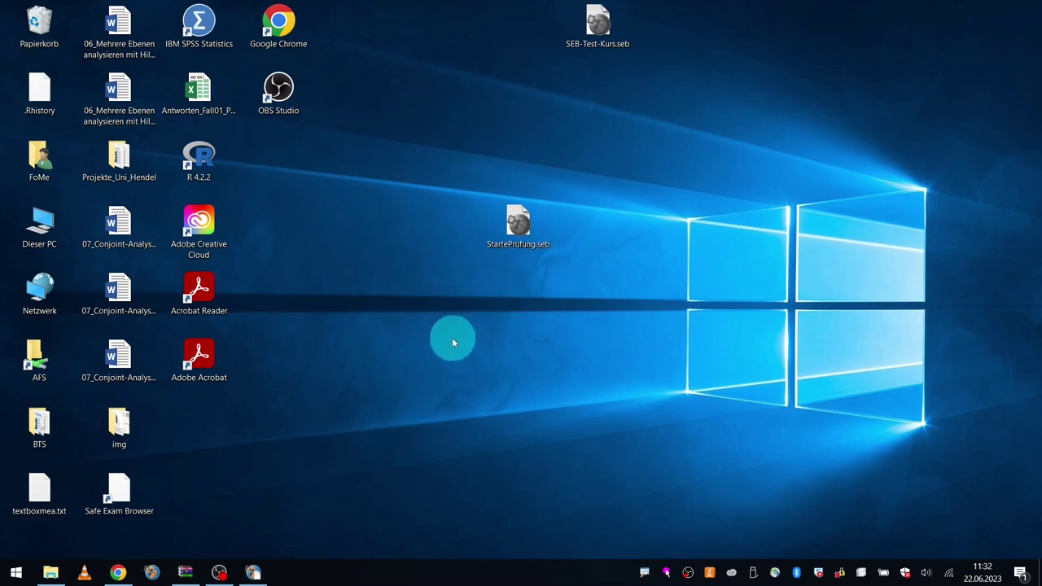
left_click(118, 572)
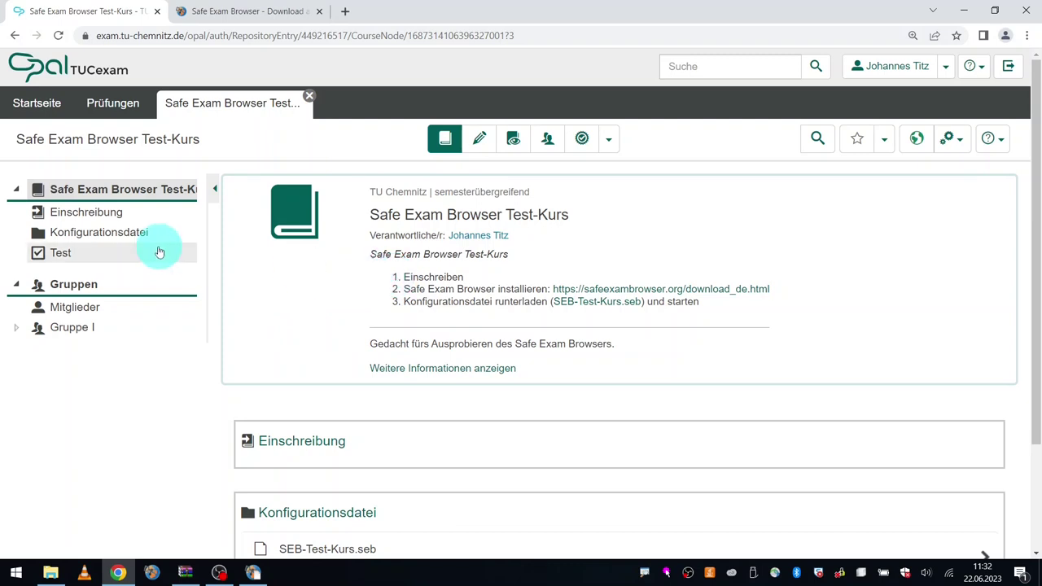
Step: Open Einschreibung, then the Test node showing the exam-browser-only notice
left_click(120, 209)
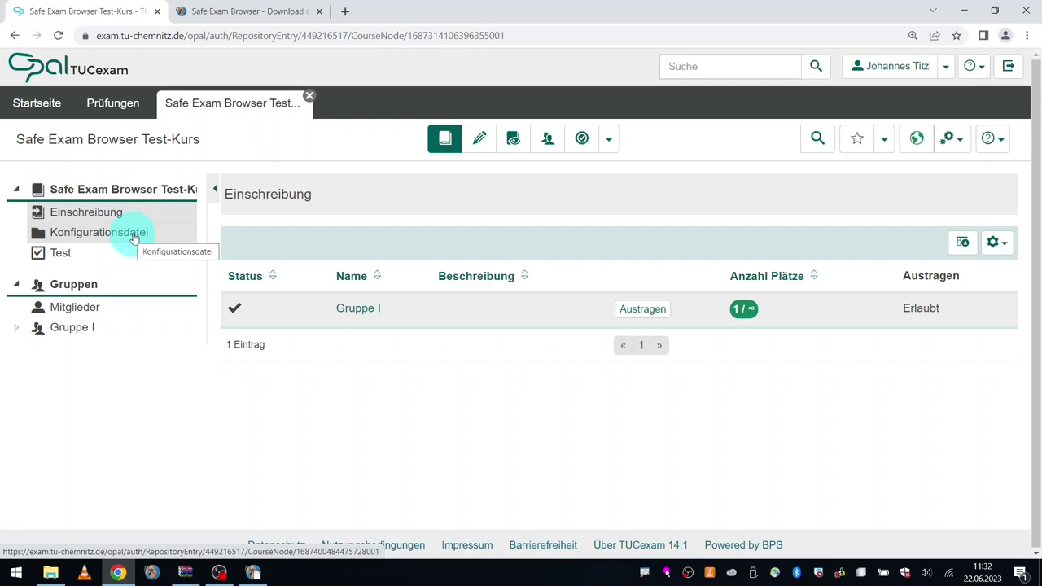
left_click(129, 255)
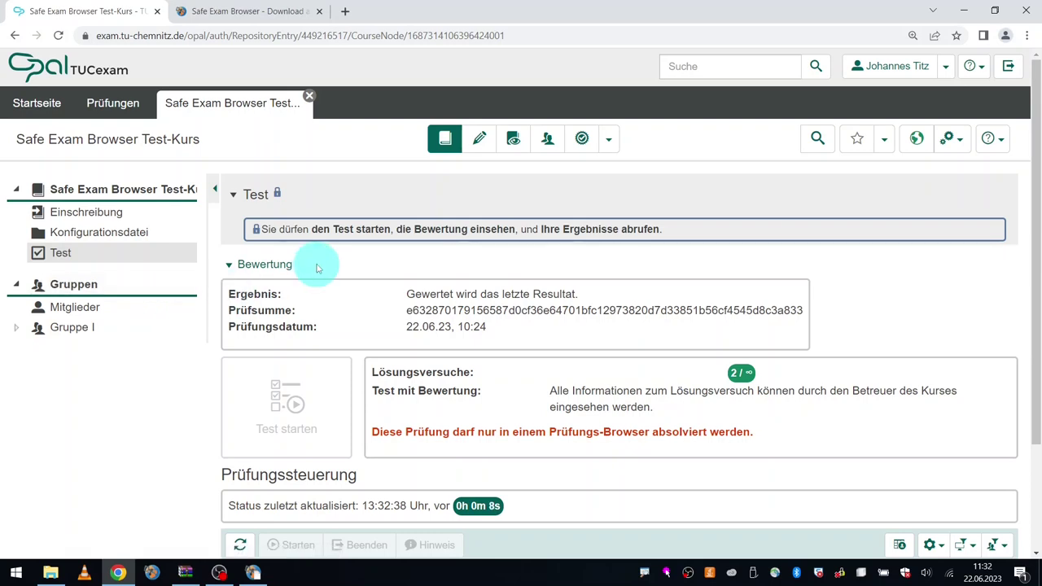
Step: Open the course editor and review the Test node's Test-Konfiguration with pool Aufgabenpool/MT1_SK
left_click(479, 139)
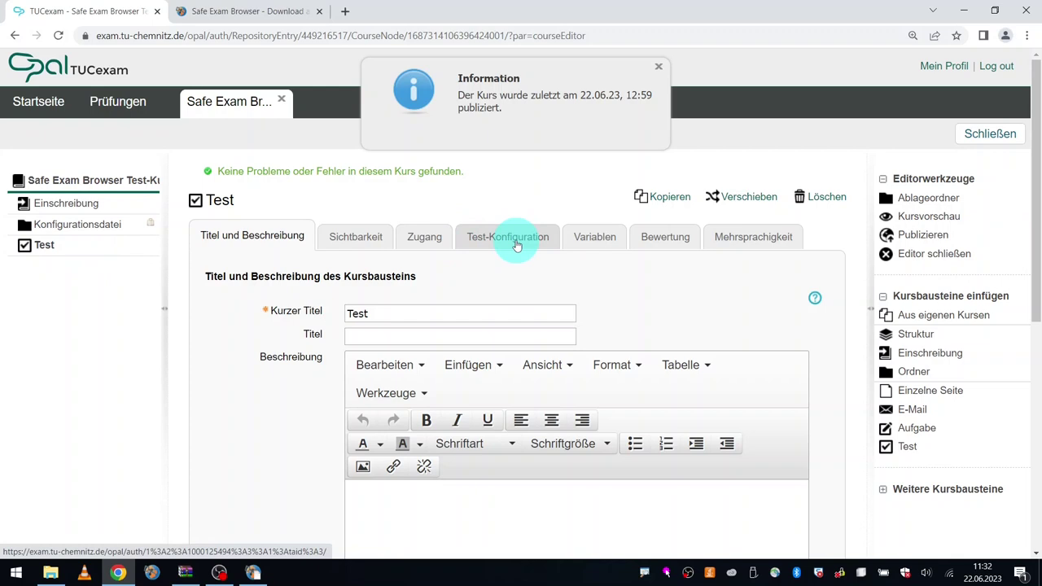
left_click(517, 240)
scroll(521, 339, "down", 1)
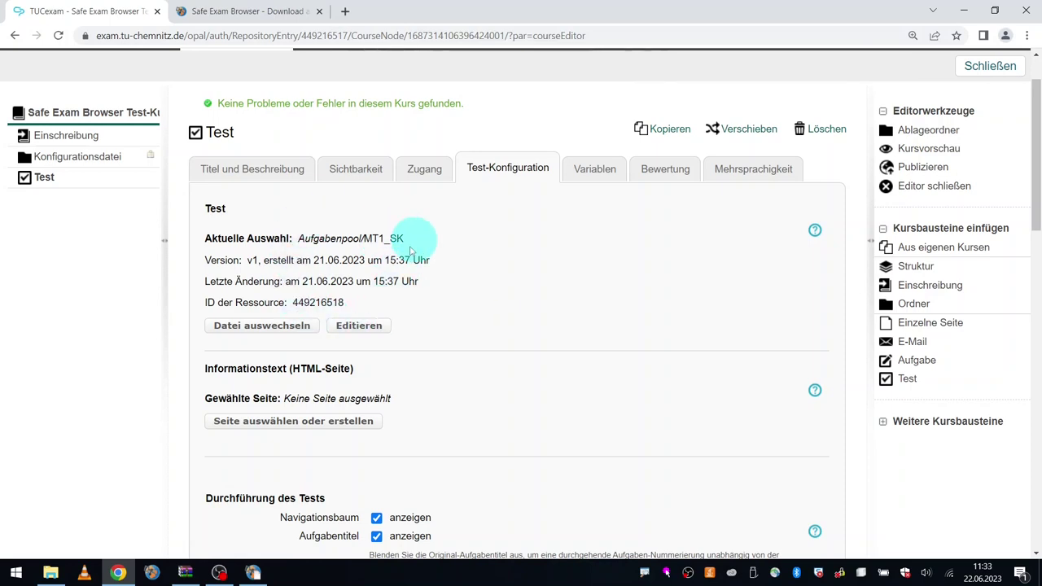
left_click_drag(411, 244, 327, 236)
left_click(447, 240)
scroll(445, 241, "down", 1)
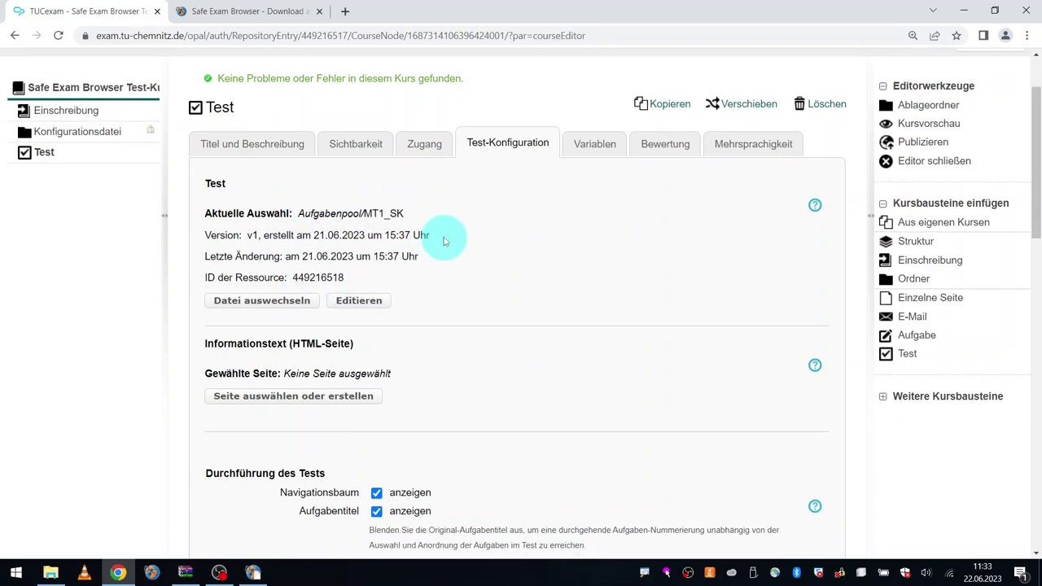
scroll(448, 228, "down", 5)
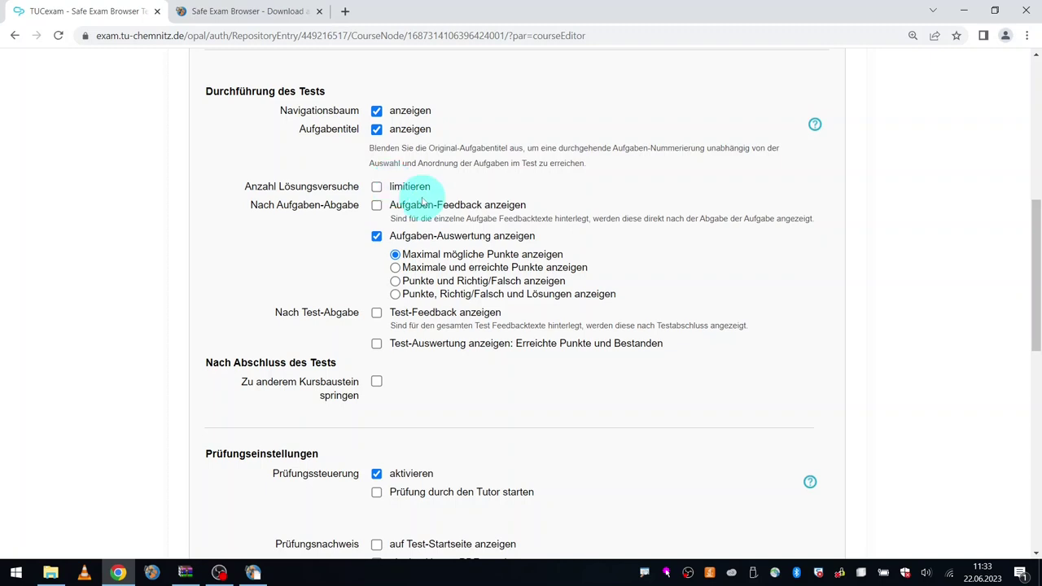
scroll(414, 198, "down", 2)
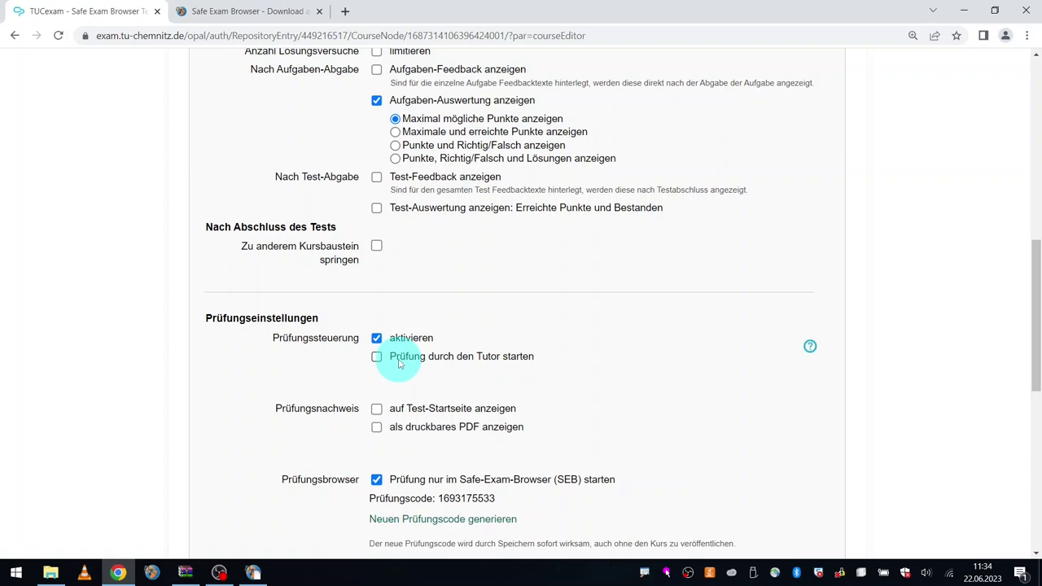
scroll(399, 364, "down", 2)
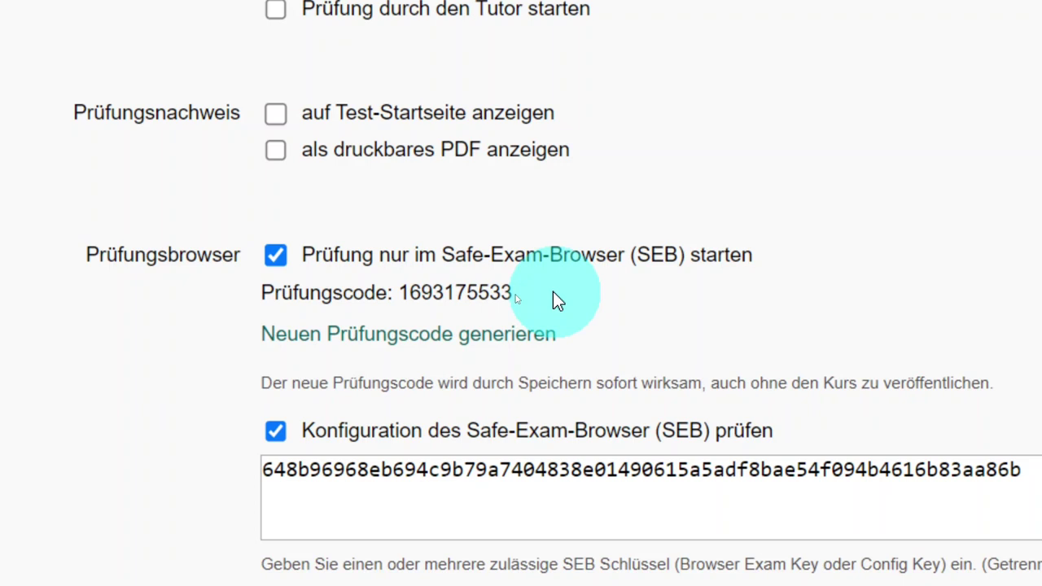
scroll(600, 268, "down", 3)
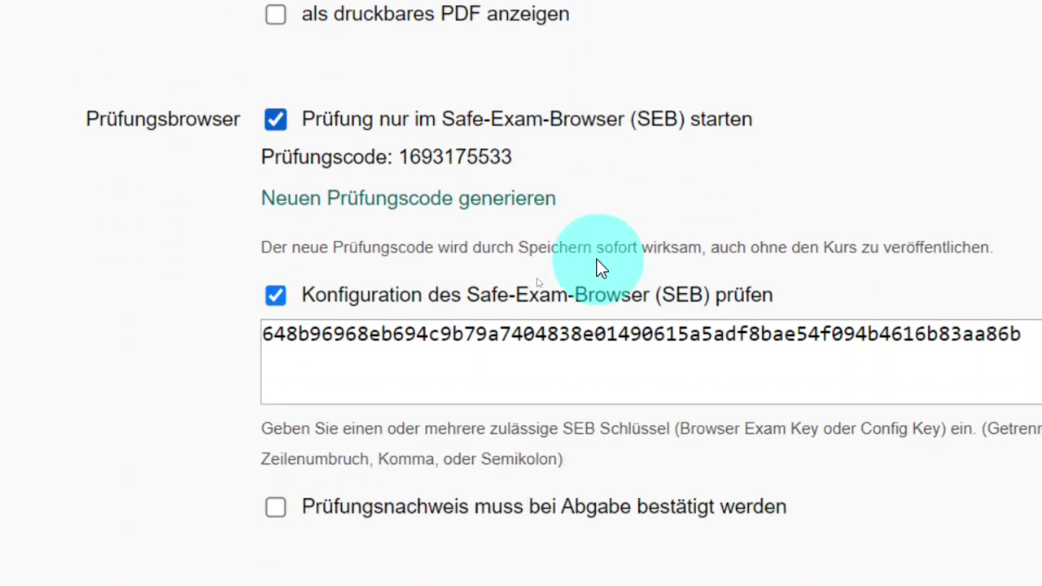
scroll(600, 268, "up", 2)
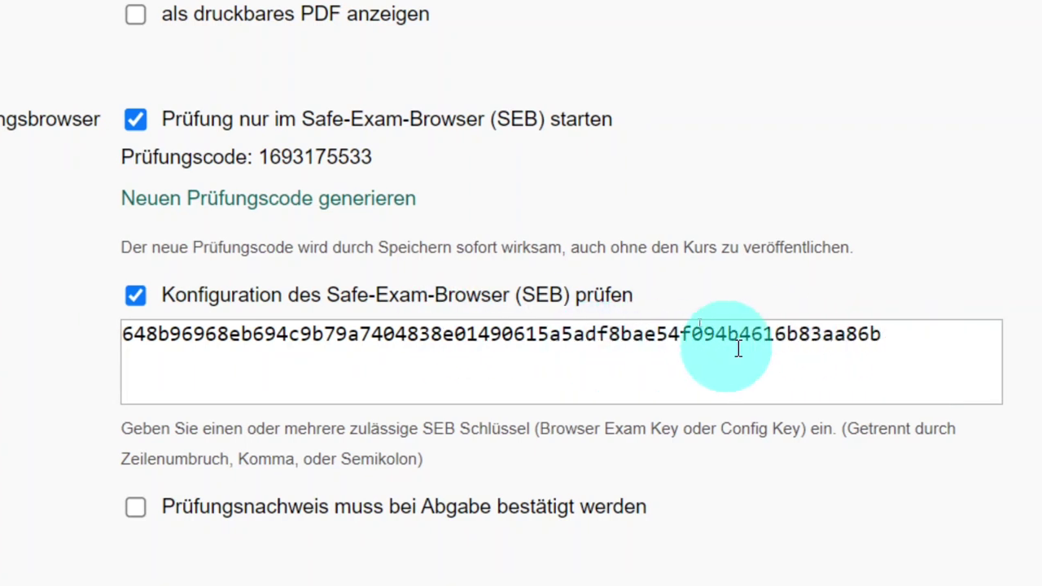
Step: Paste the copied Configuration Key on a new line in the SEB key field and save with Speichern
left_click(914, 359)
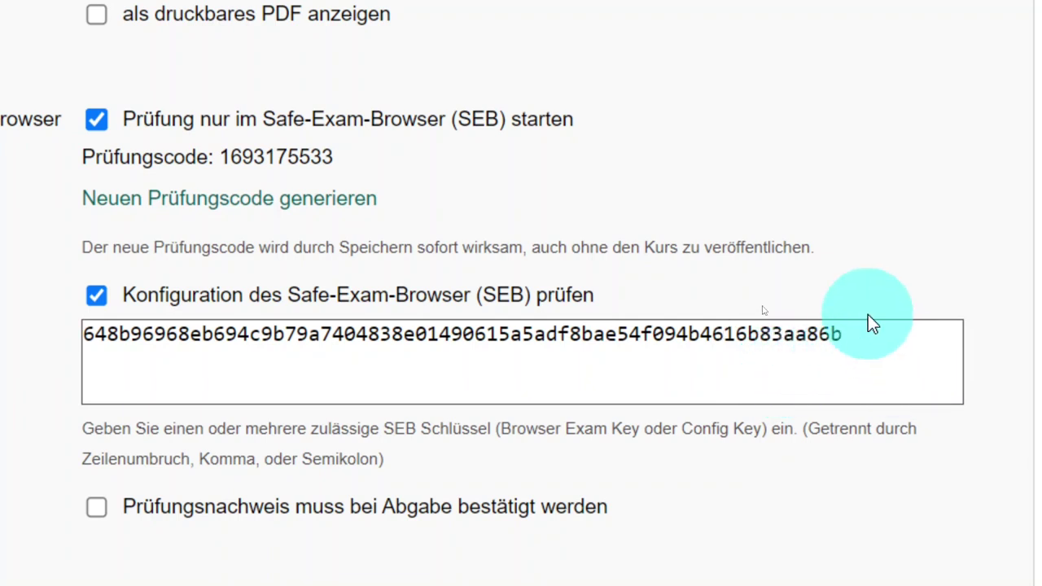
key("ctrl+v")
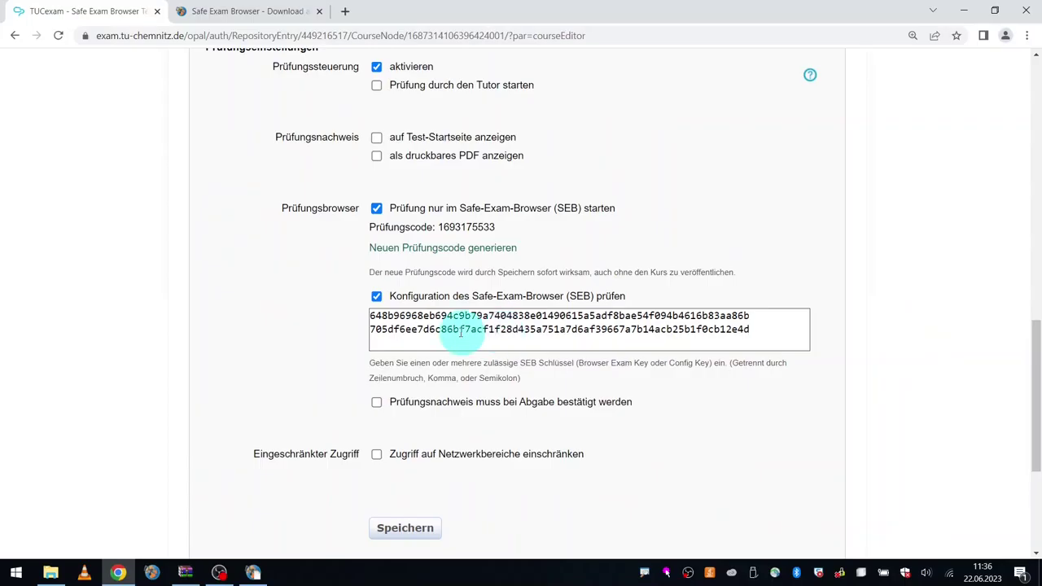
scroll(460, 331, "down", 1)
left_click(407, 460)
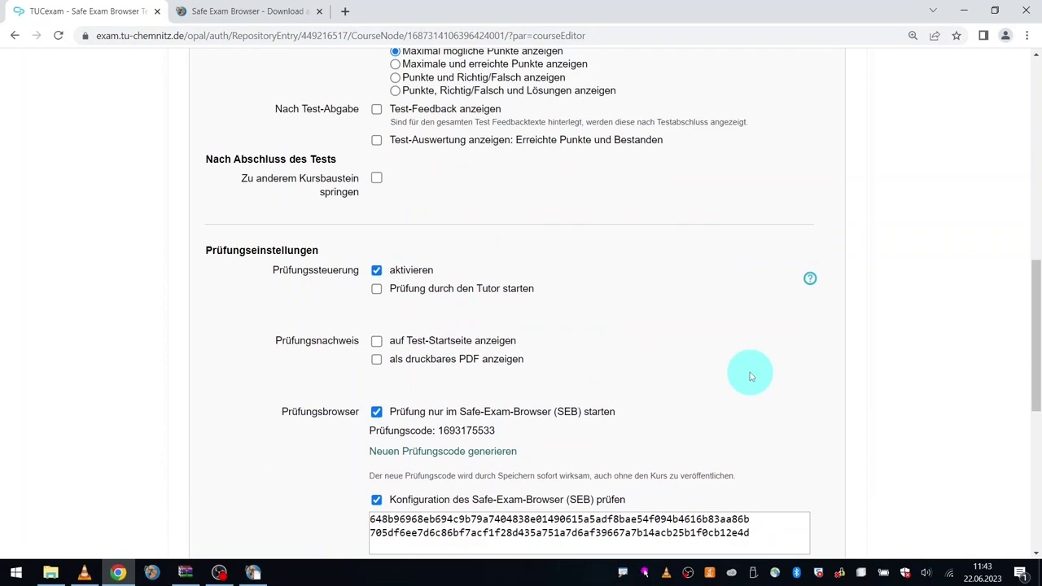
Step: Publish the changed Test node, close the course editor and minimize Chrome to the desktop
scroll(744, 377, "up", 5)
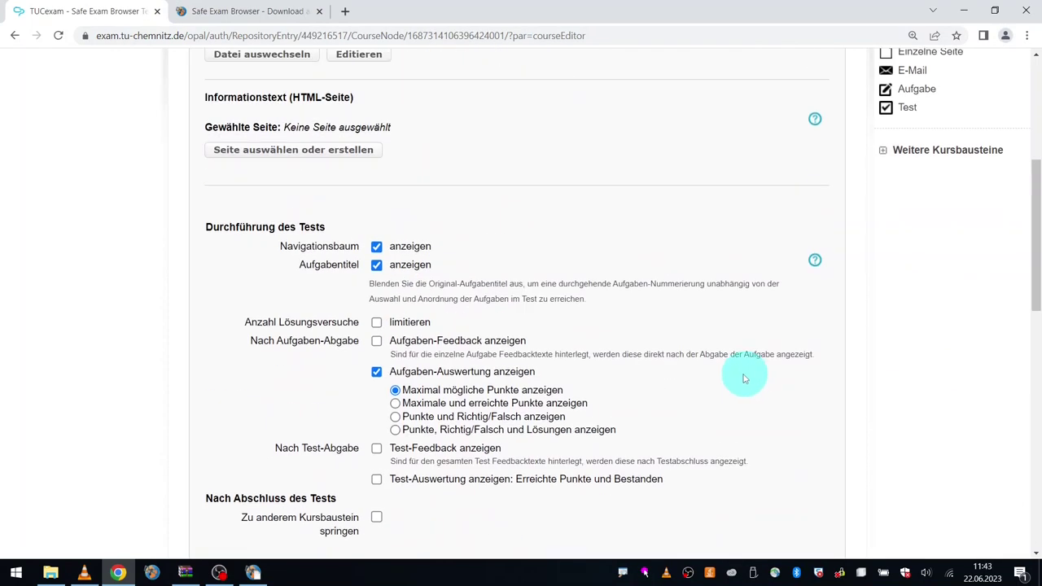
scroll(743, 376, "up", 2)
left_click(915, 172)
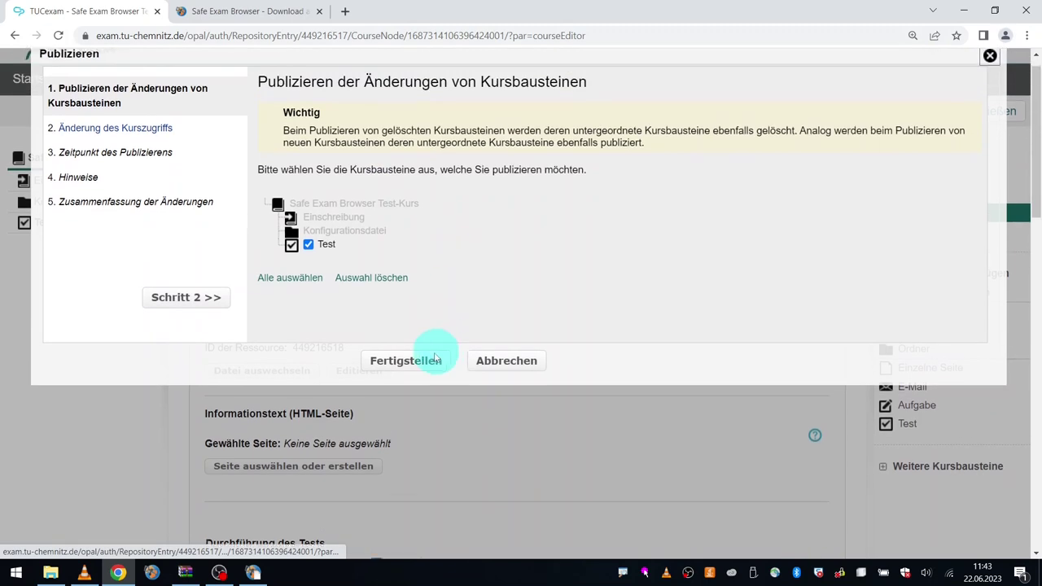
left_click(436, 359)
left_click(936, 254)
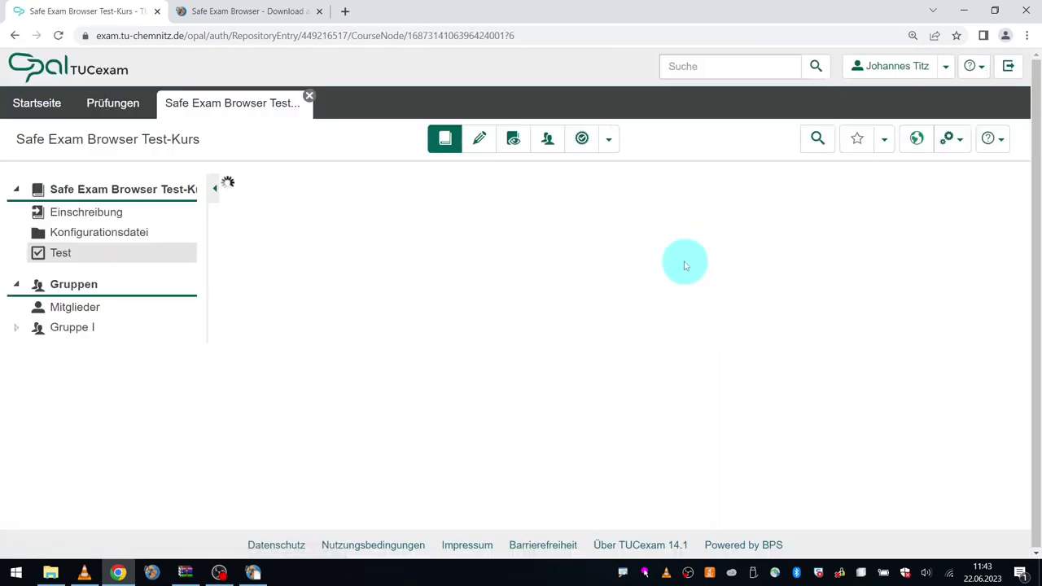
left_click(963, 12)
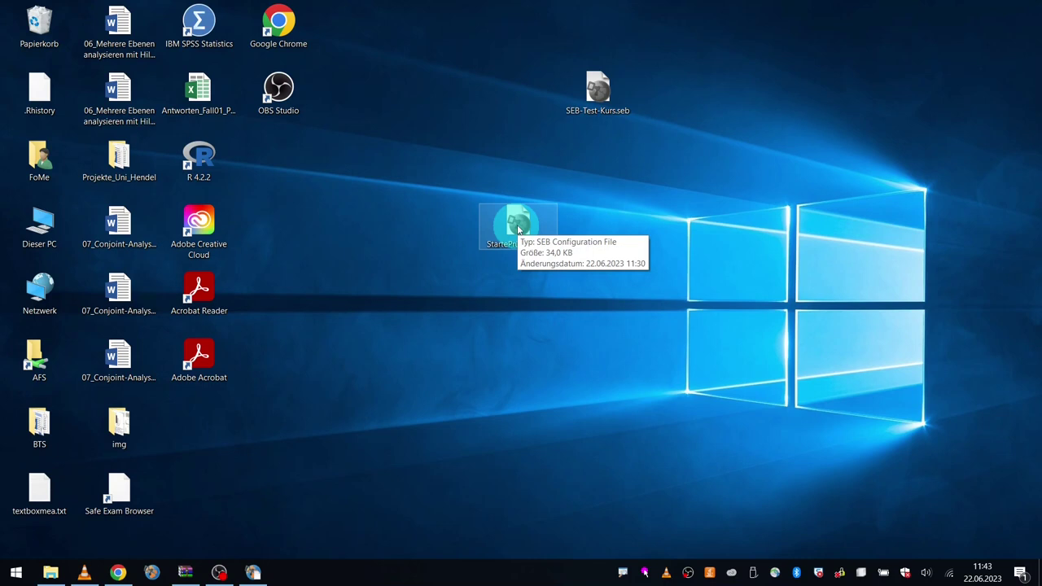
Step: Launch Safe Exam Browser from the .seb exam file and choose TU Chemnitz as the login institution
double_click(518, 227)
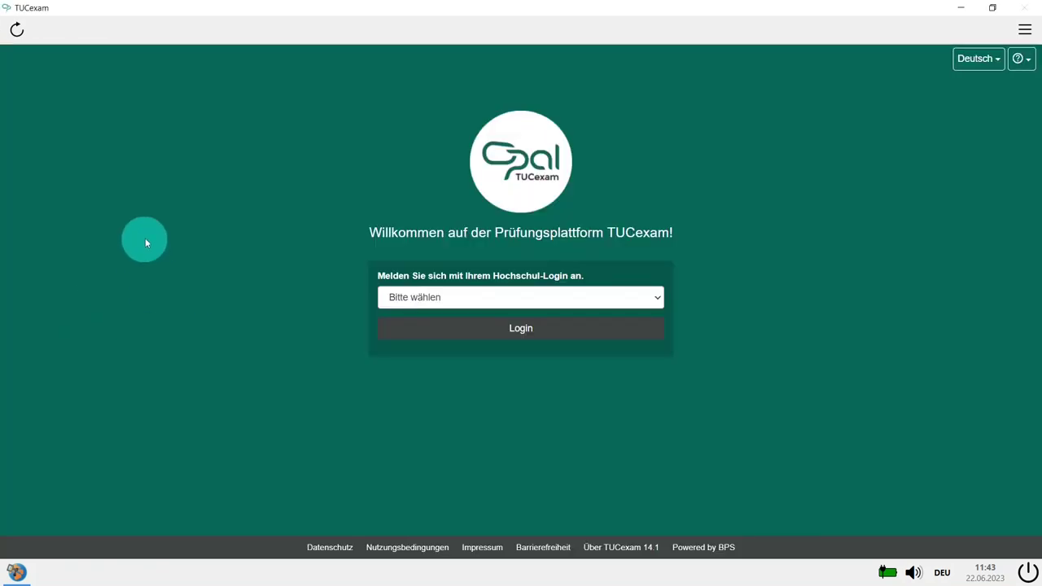
left_click(439, 299)
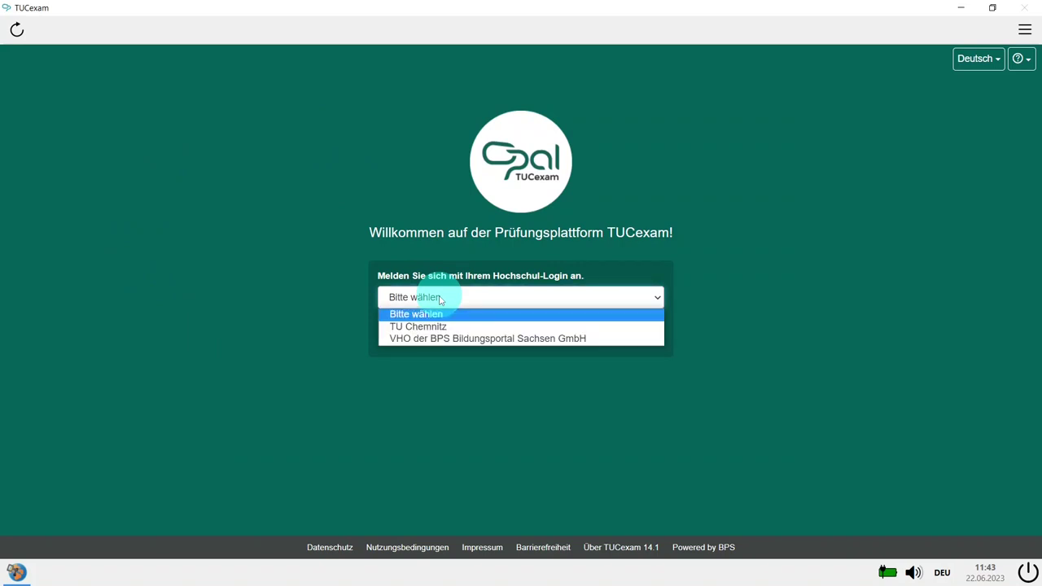
left_click(440, 327)
left_click(502, 330)
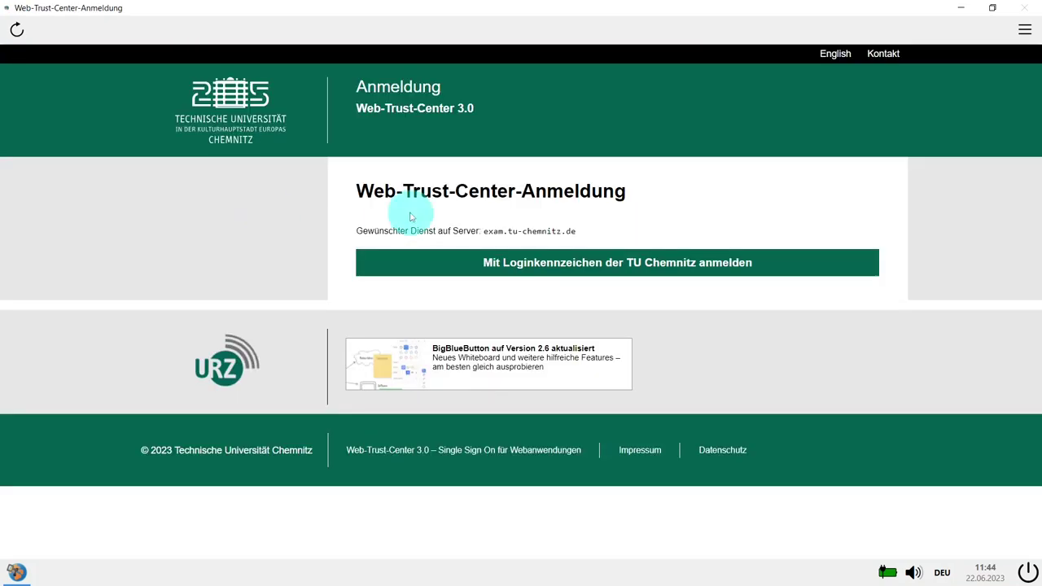
Step: Sign in with the TU Chemnitz login ID and password
left_click(567, 275)
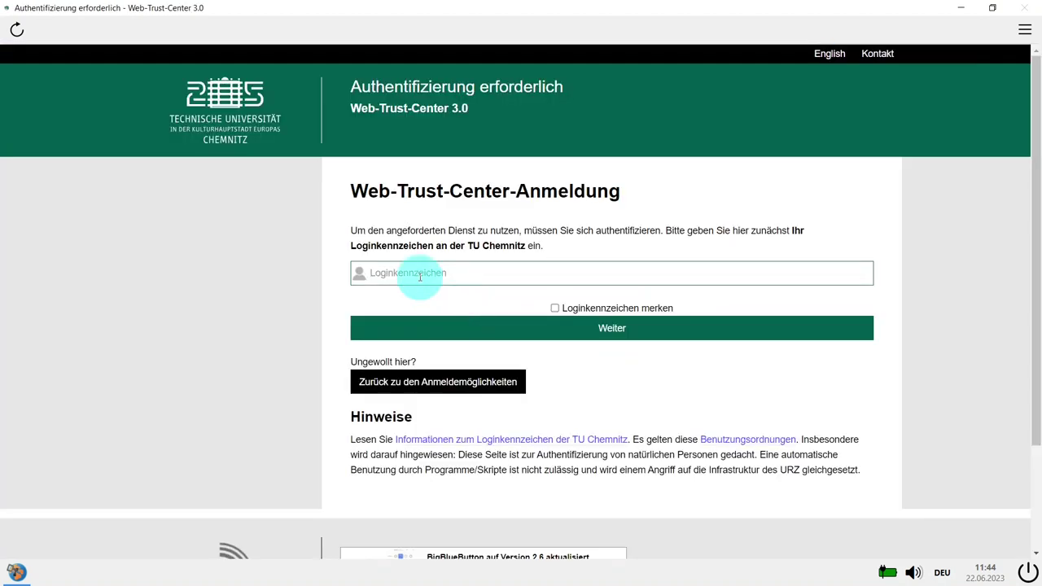
type("titz")
key("Return")
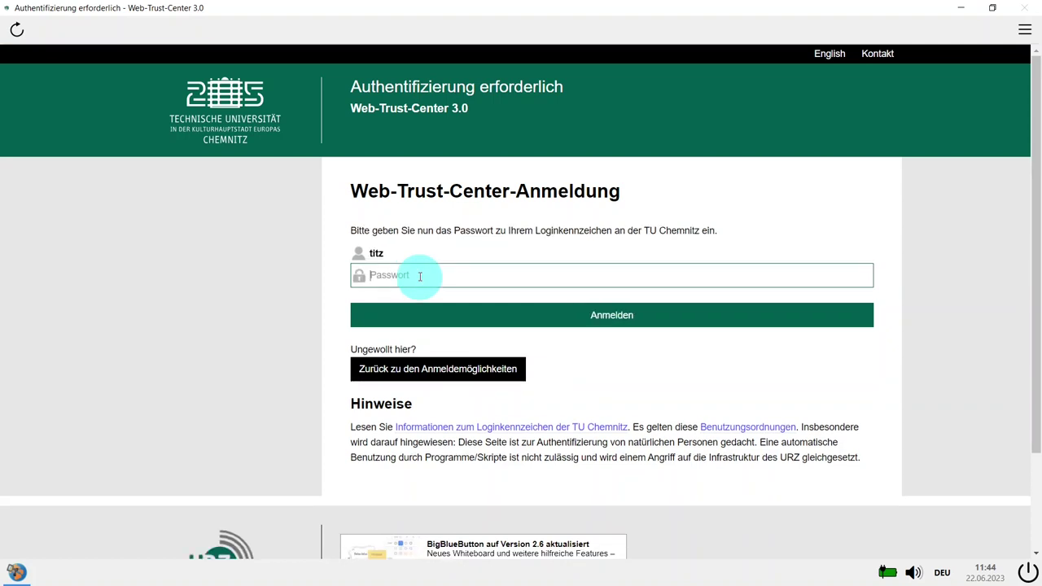
type("•••••••••••••••••")
key("Return")
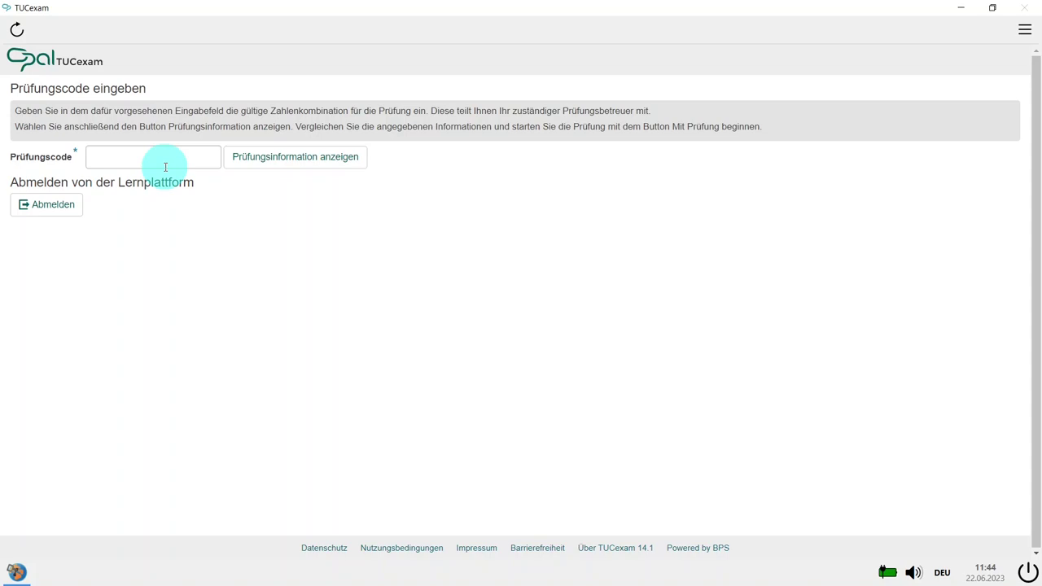
Step: Enter the exam code, start the Skalenniveaus exam and answer question 1 with Ordinal
left_click(158, 164)
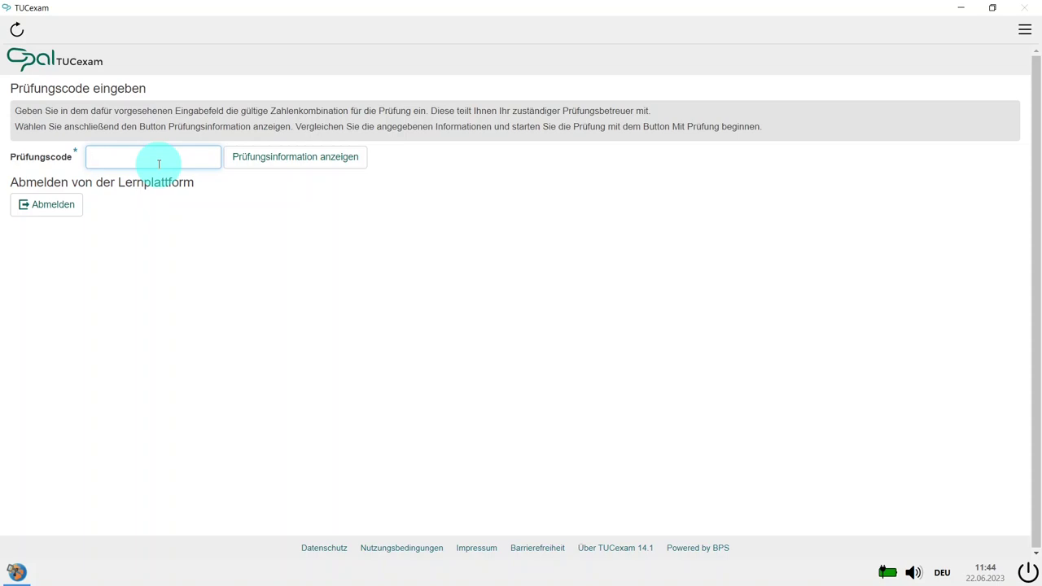
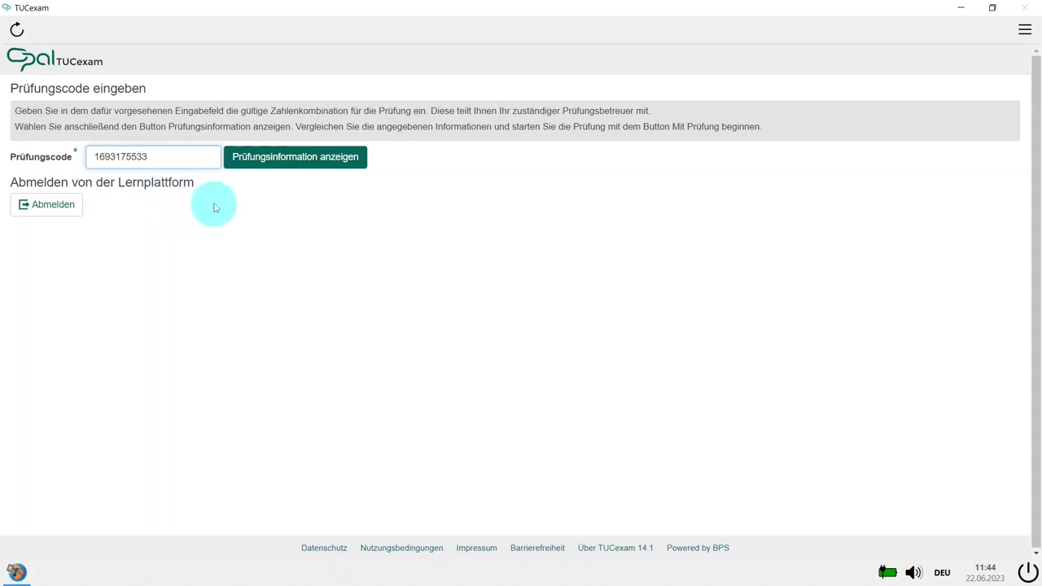
left_click(284, 162)
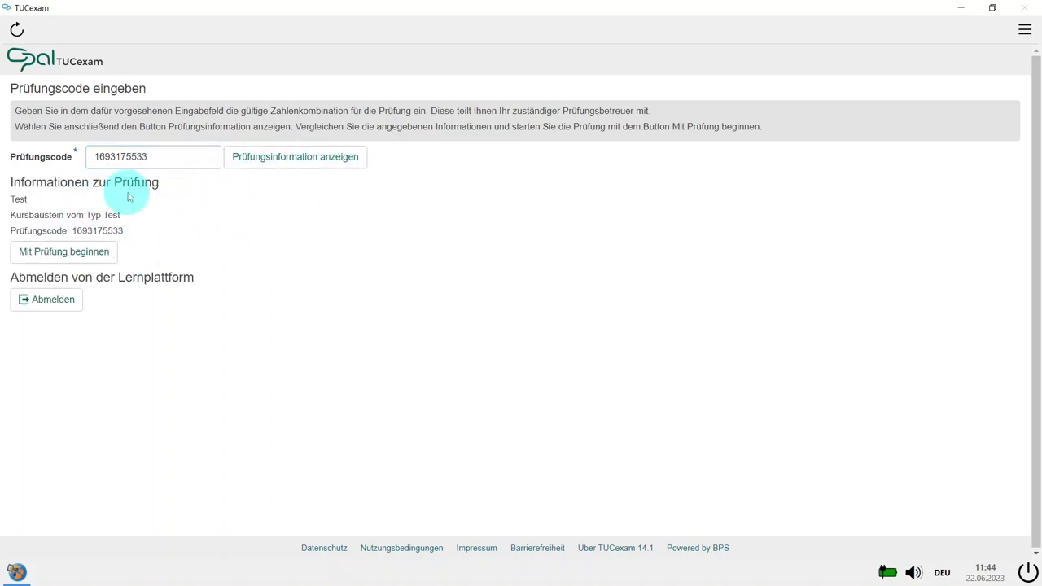
left_click(89, 254)
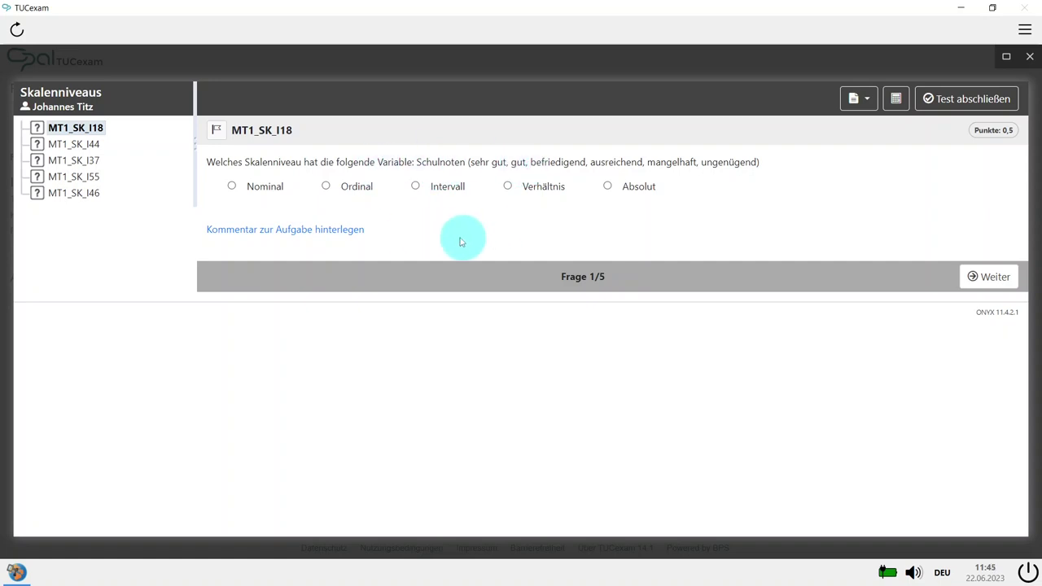
left_click(326, 185)
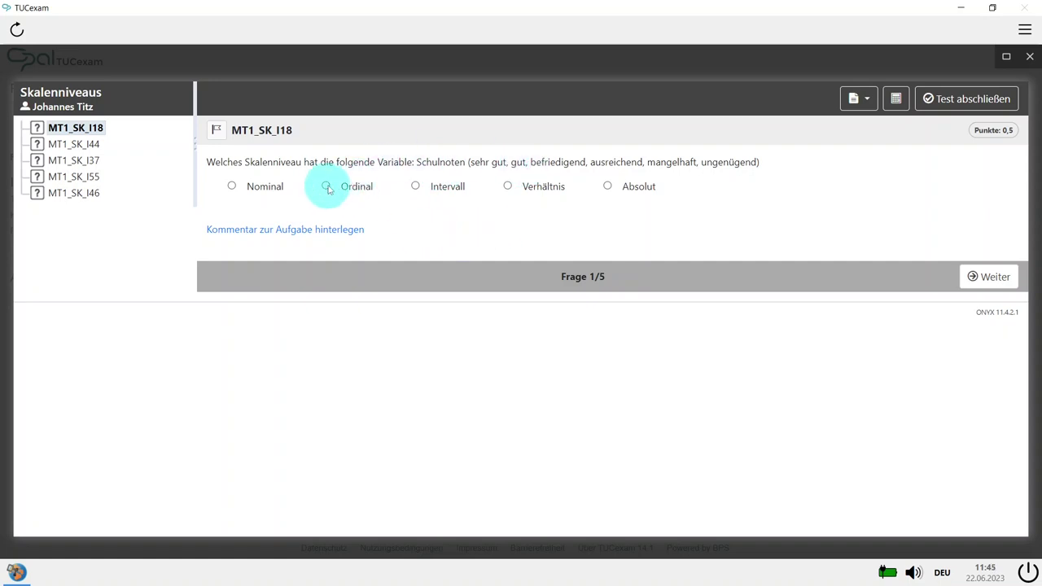
Step: Answer questions 2–5 with Verhältnis, Verhältnis, Ordinal and Absolut
left_click(994, 278)
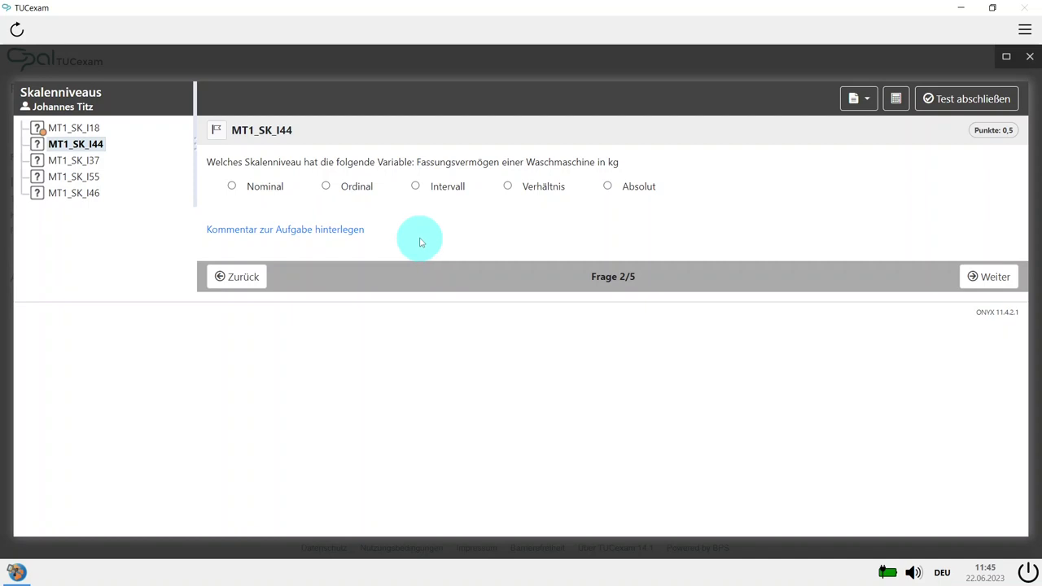
left_click(516, 194)
left_click(971, 273)
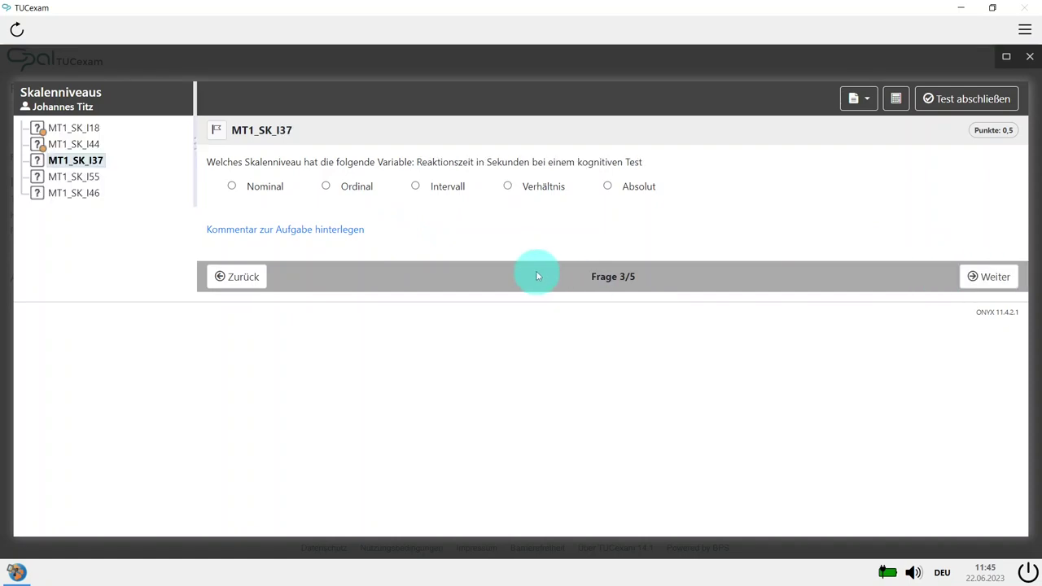
left_click(535, 185)
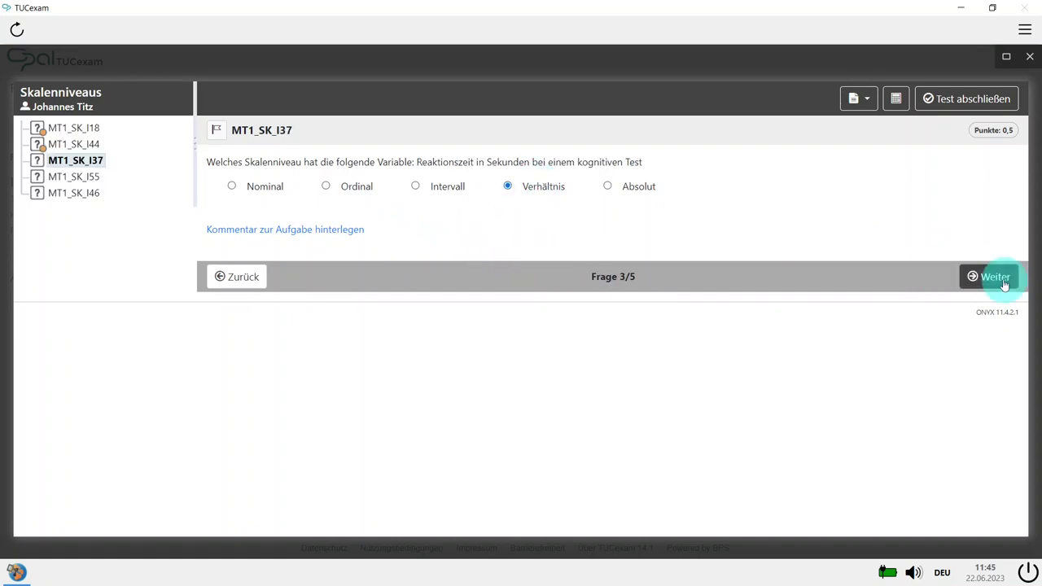
left_click(1005, 281)
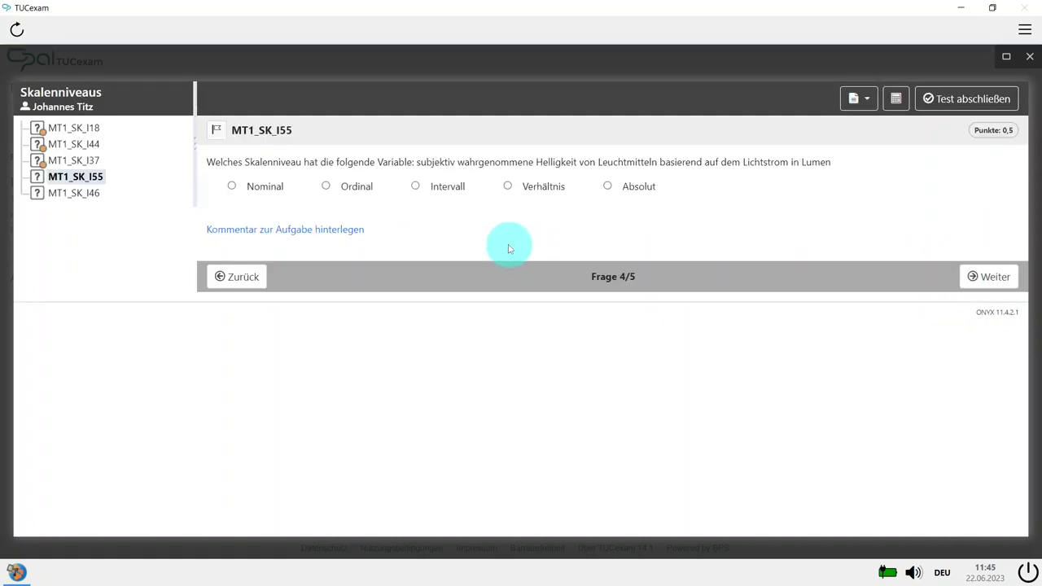
left_click(345, 189)
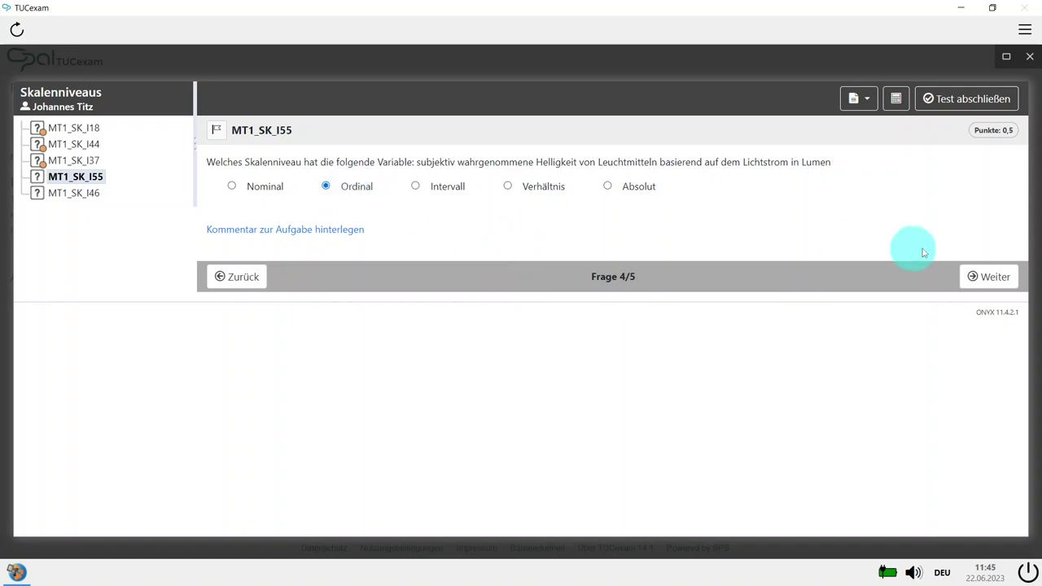
left_click(988, 277)
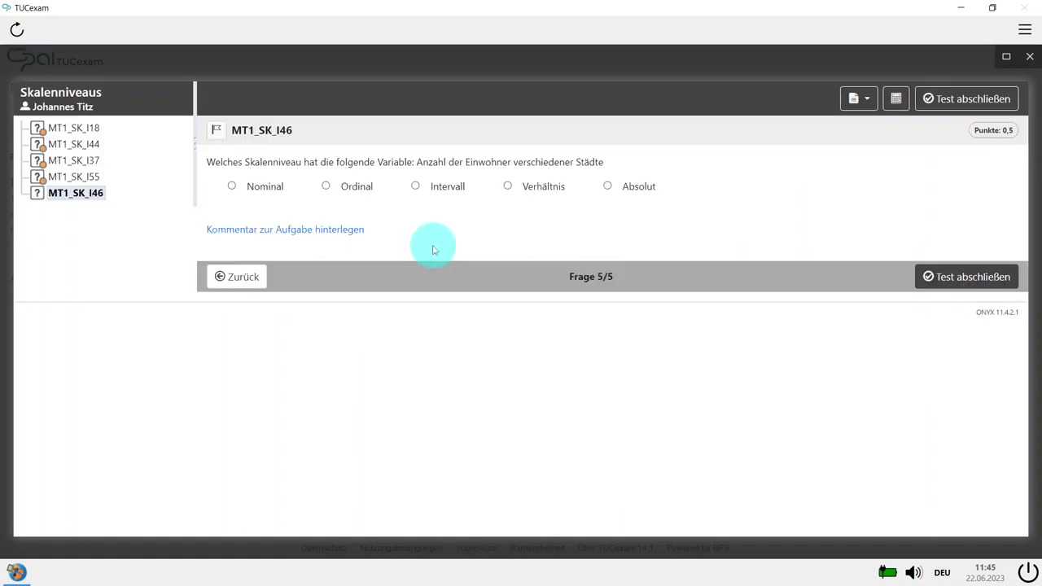
left_click(625, 187)
Step: Hand in the test, confirm, and close the completion notice
left_click(948, 278)
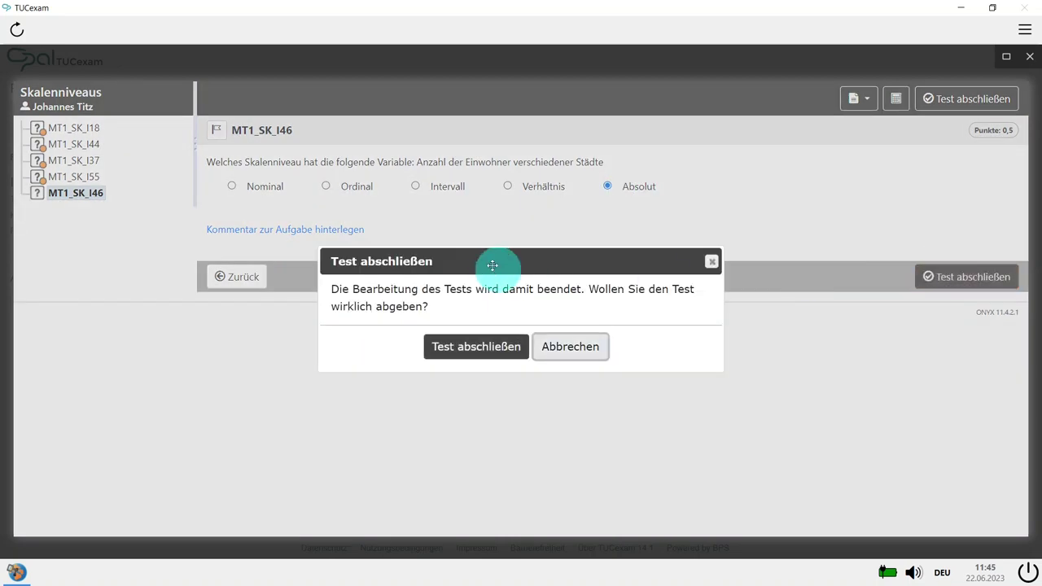
left_click(482, 348)
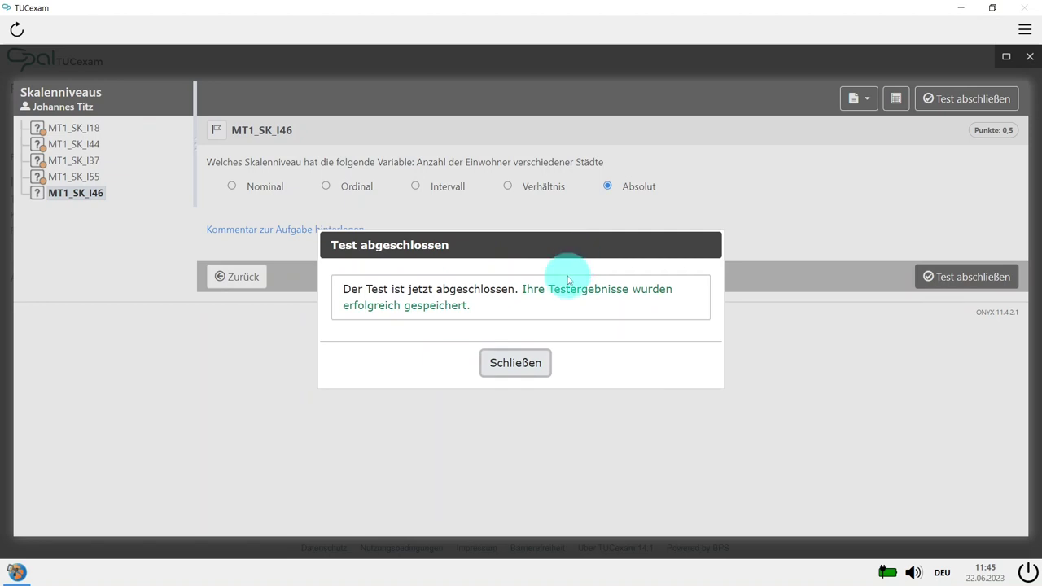
left_click(516, 363)
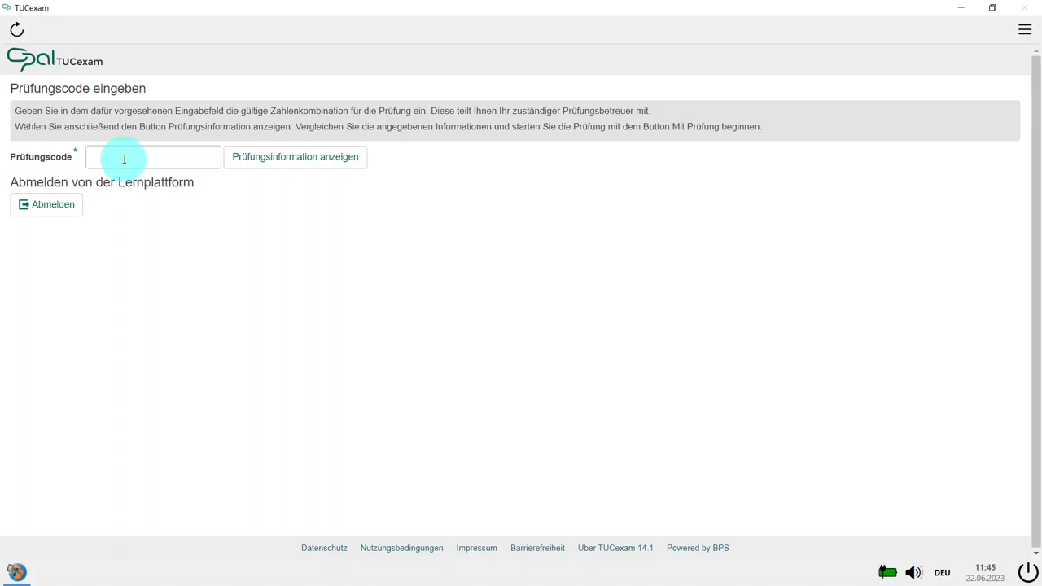
Step: Quit Safe Exam Browser by entering and confirming the quit password
left_click(125, 159)
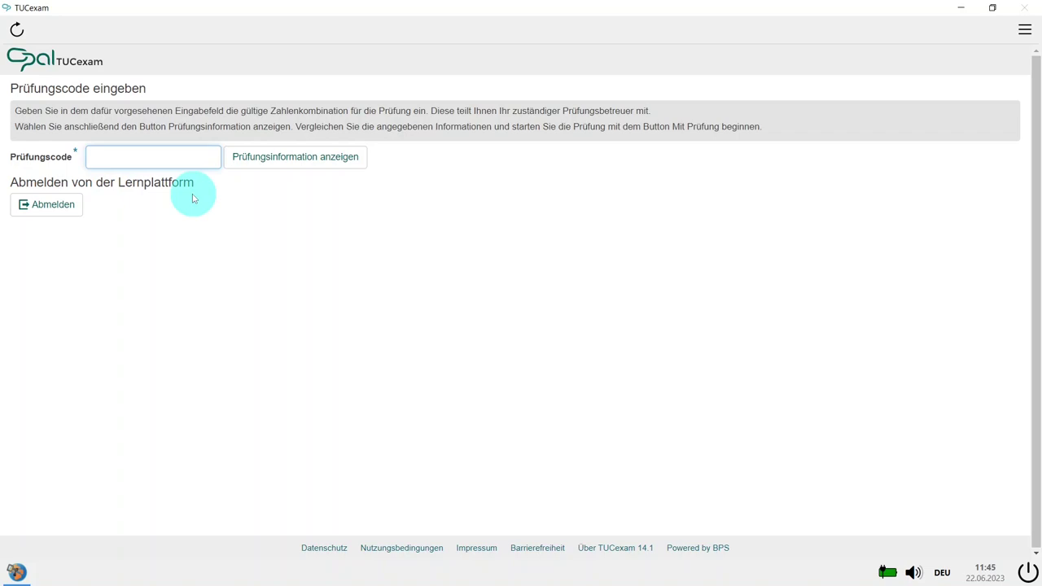
left_click(337, 235)
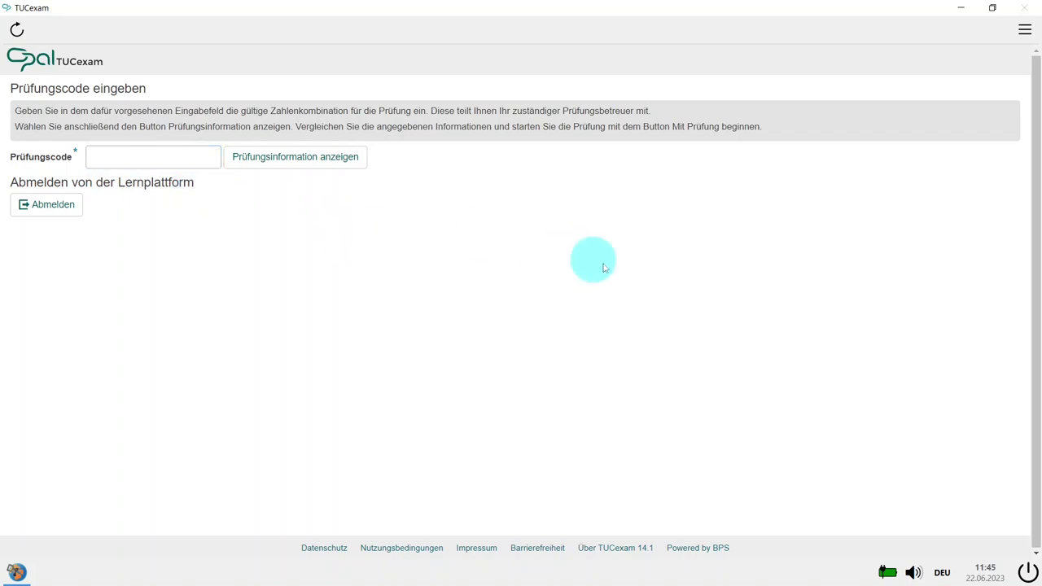
left_click(1027, 574)
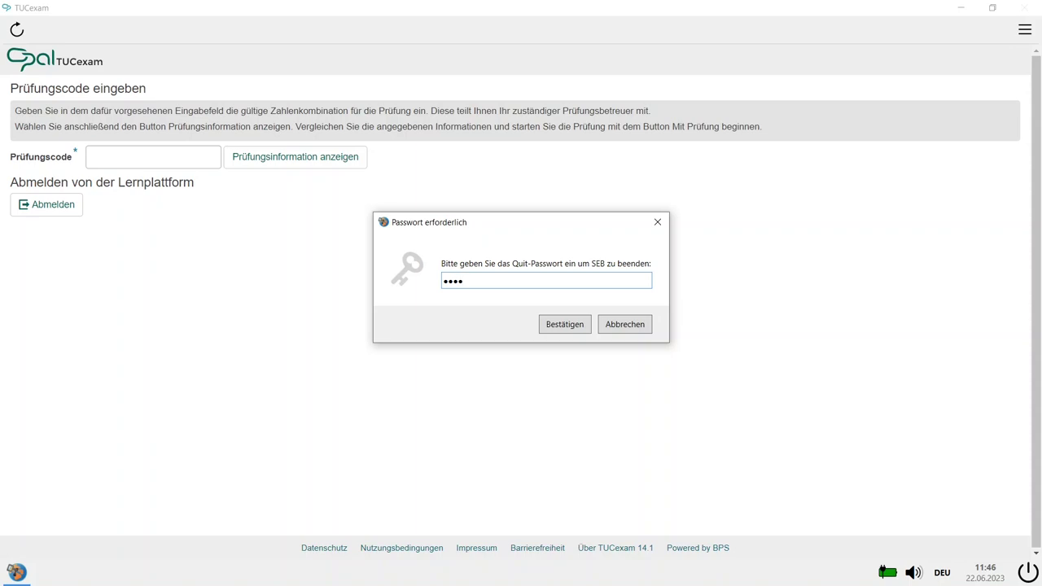
left_click(561, 327)
left_click(565, 326)
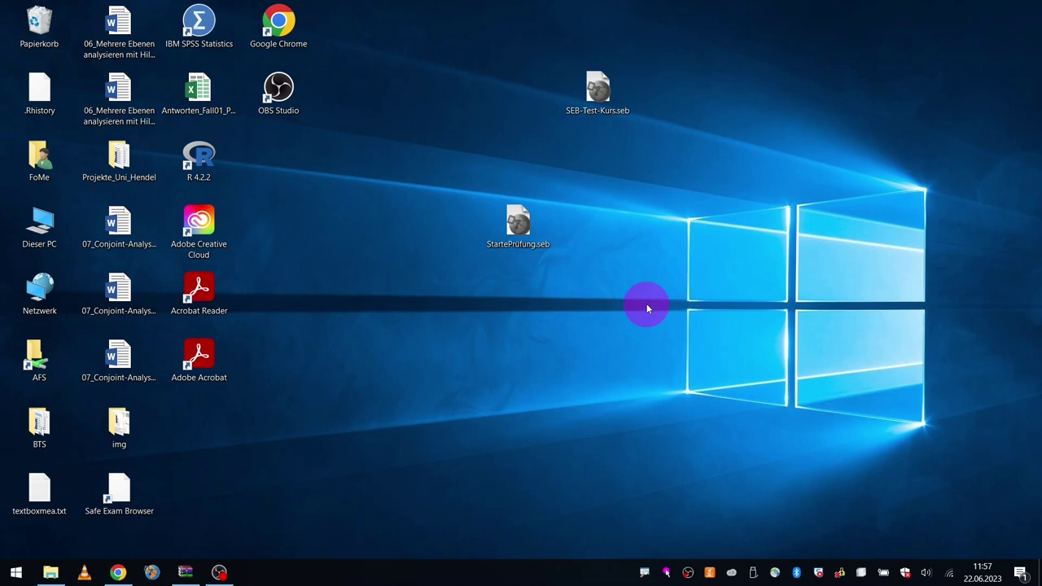
Step: Launch the SEB Configuration Tool from a Start search for 'seb'
left_click(16, 572)
type("seb")
left_click(118, 204)
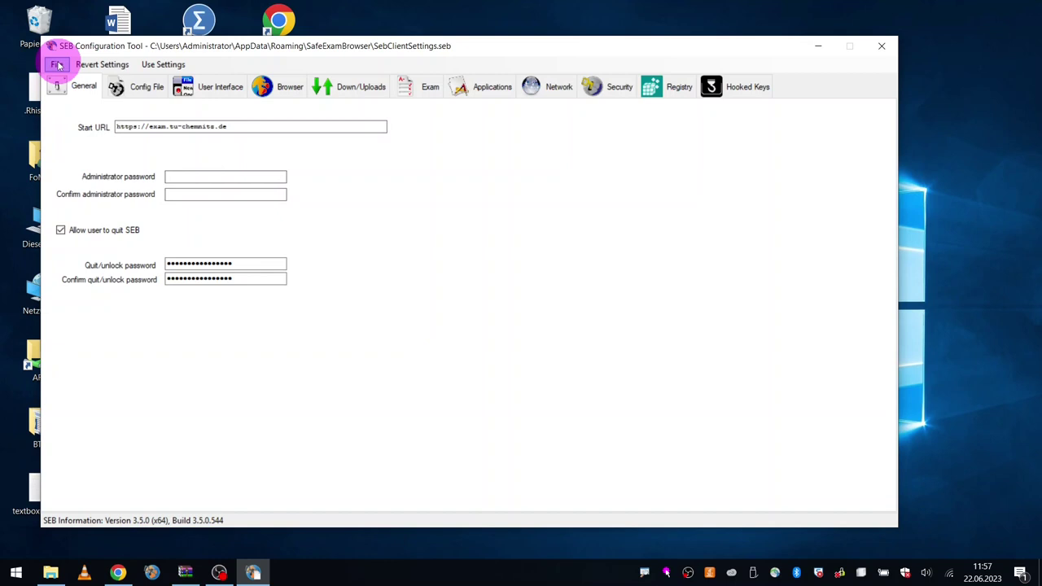
Step: Load StartePrüfung.seb from the Desktop via File > Open Settings
left_click(57, 64)
left_click(154, 105)
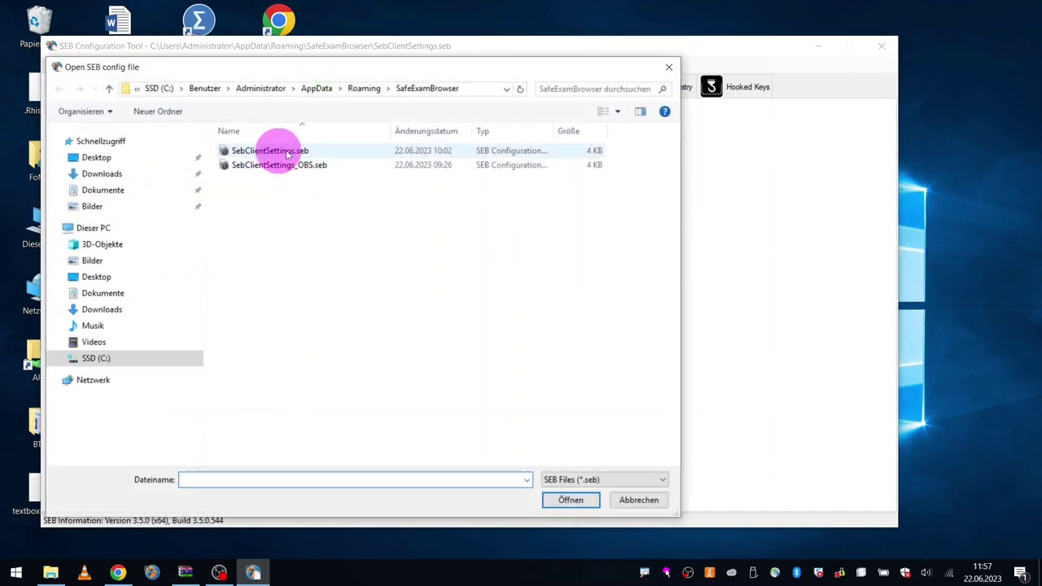
left_click(131, 156)
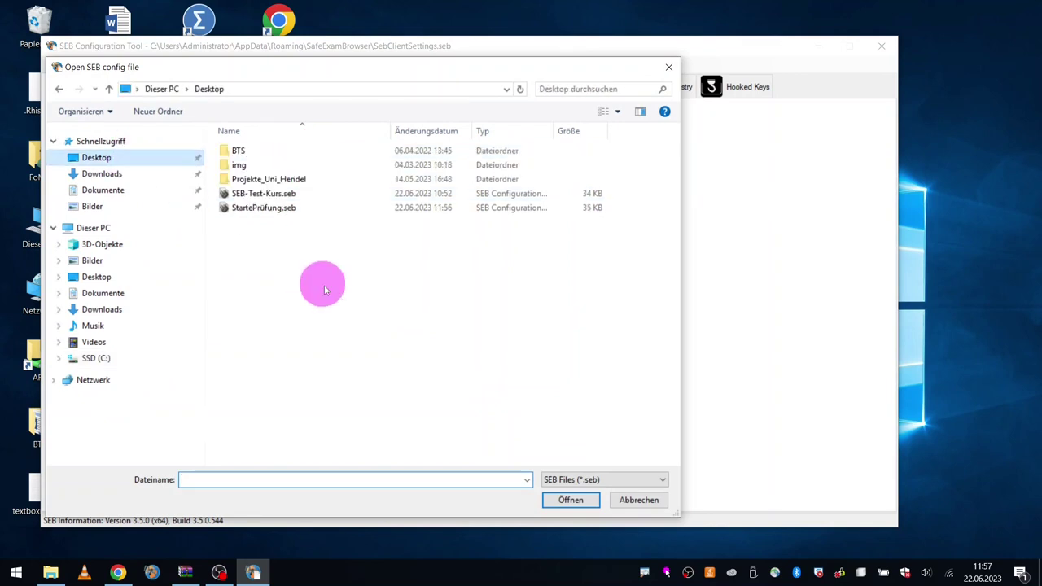
double_click(277, 209)
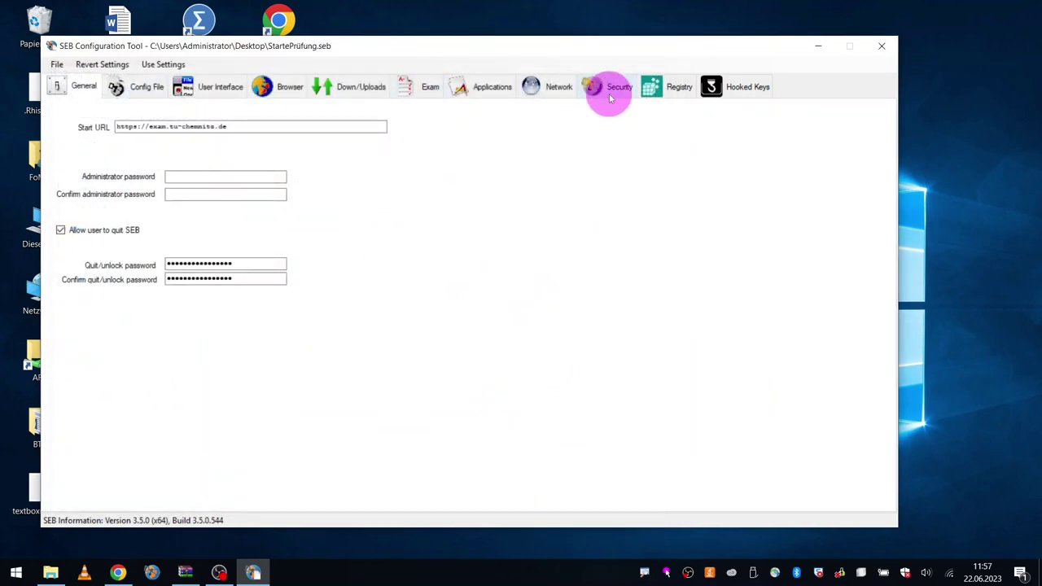
Step: Permit R.exe from Programme\R\R-4.2.2\bin as an application and view the Exam keys
left_click(487, 87)
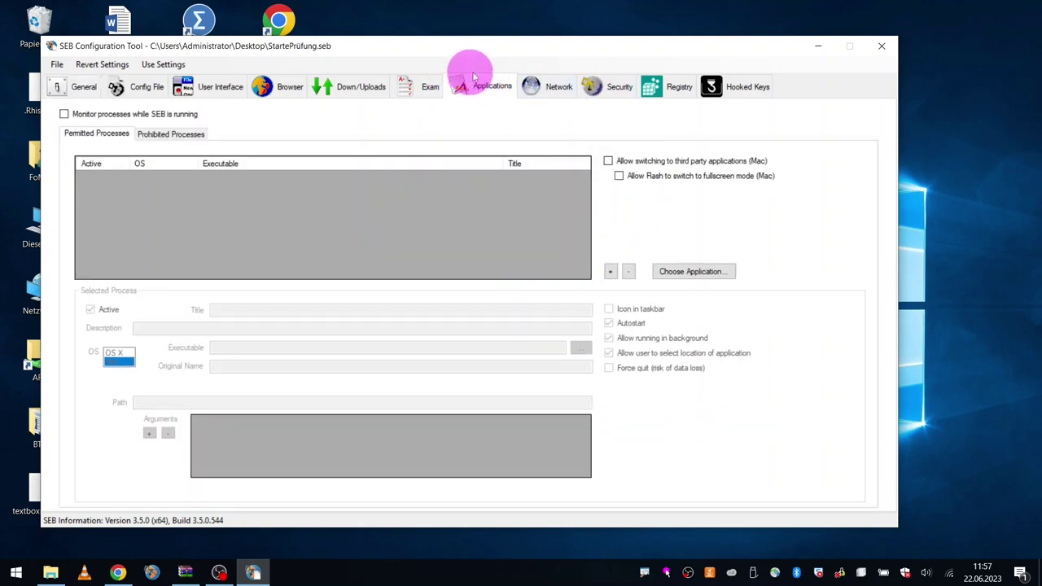
left_click(677, 271)
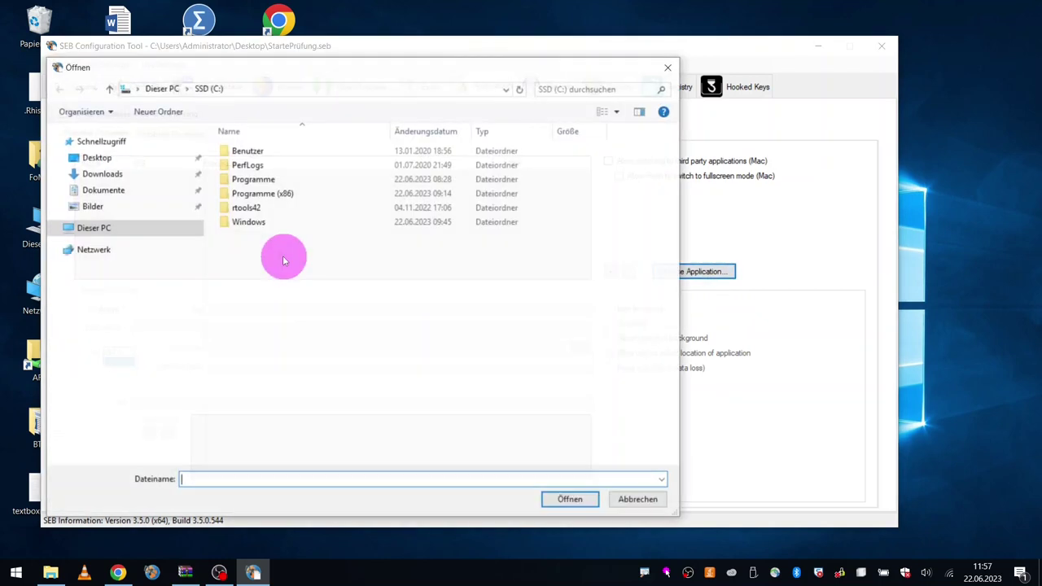
double_click(260, 177)
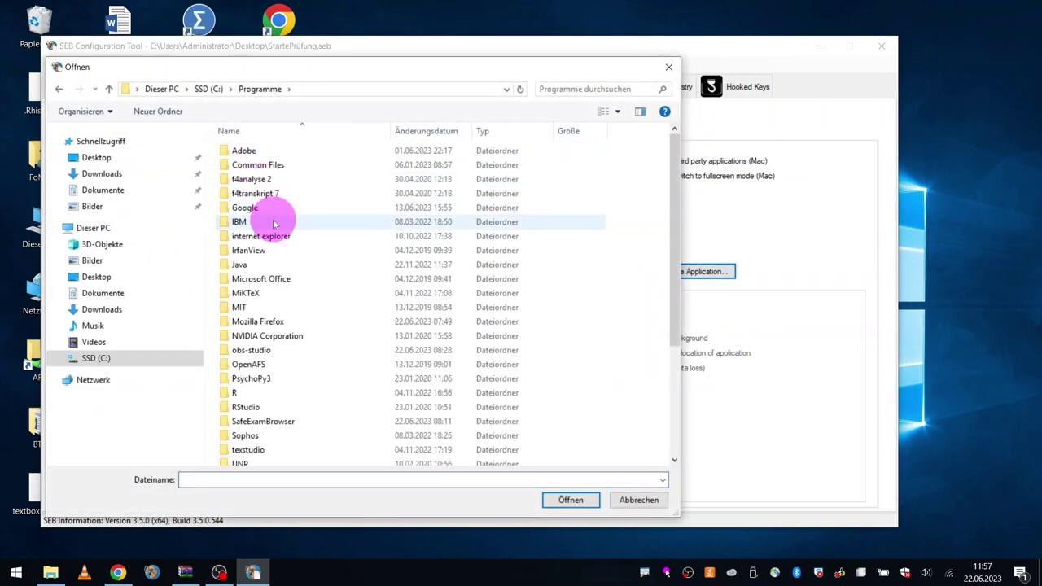
double_click(254, 393)
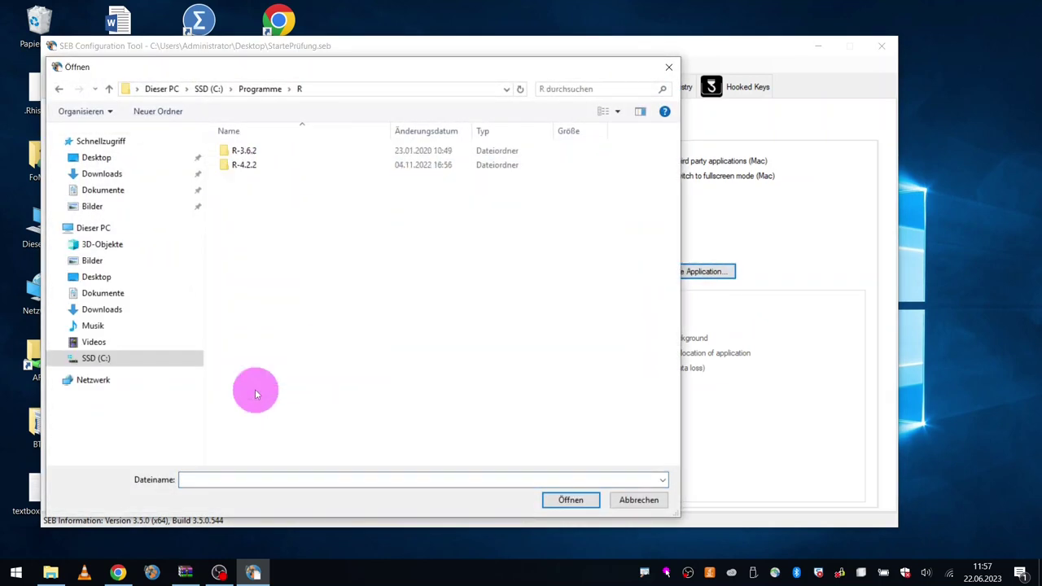
double_click(244, 164)
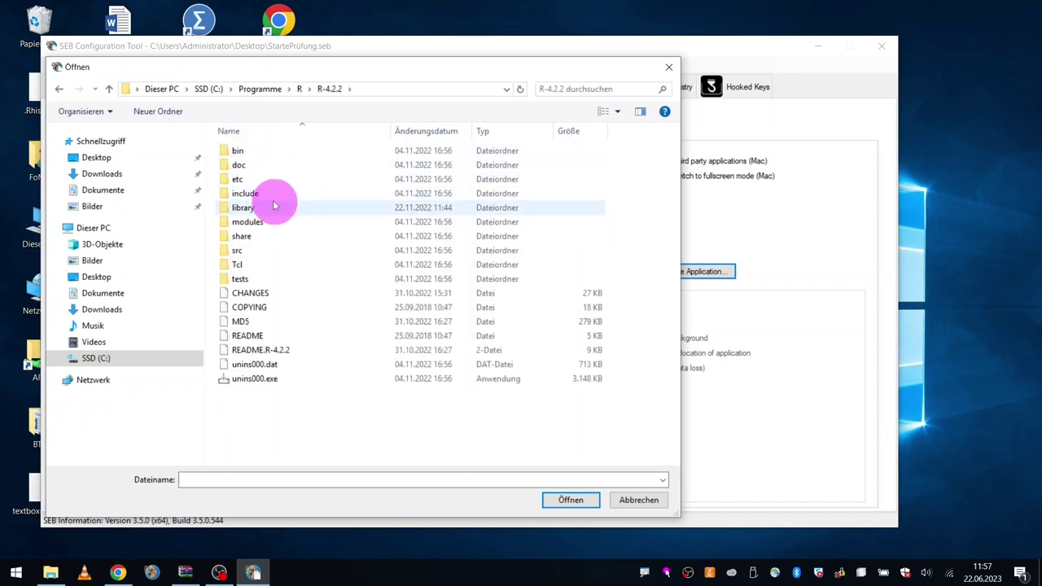
double_click(244, 153)
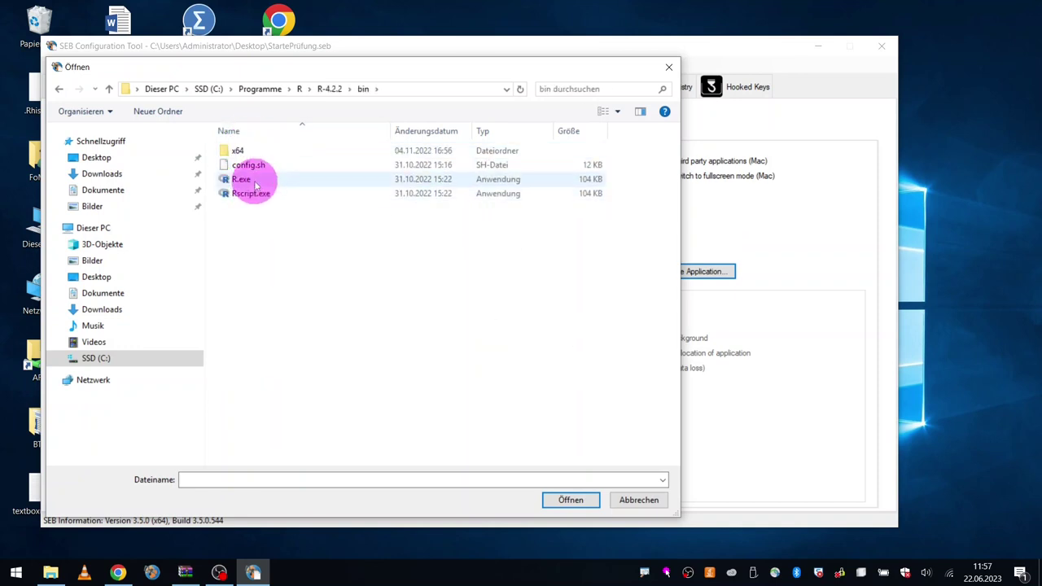
double_click(244, 179)
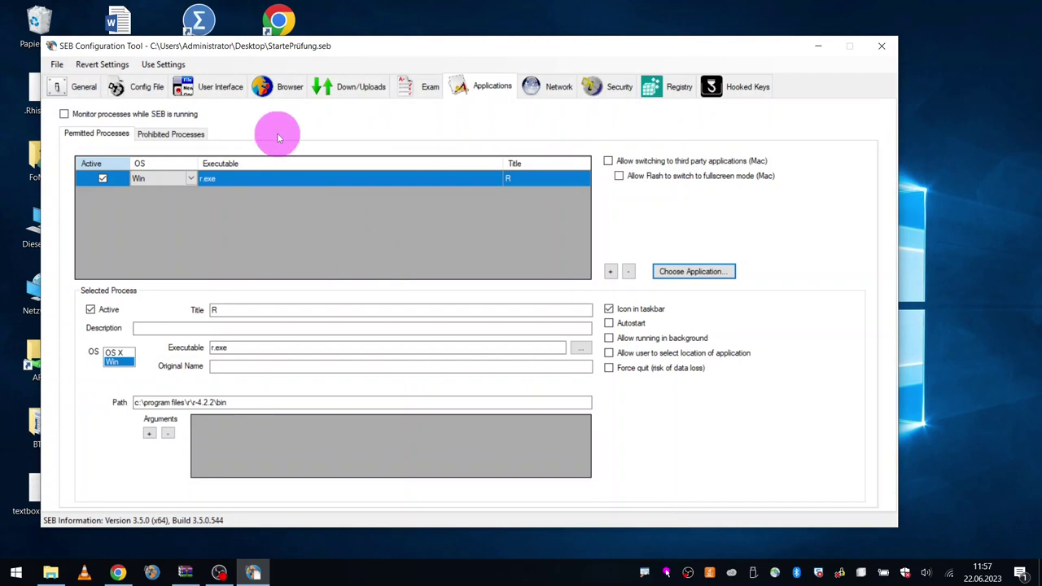
left_click(426, 88)
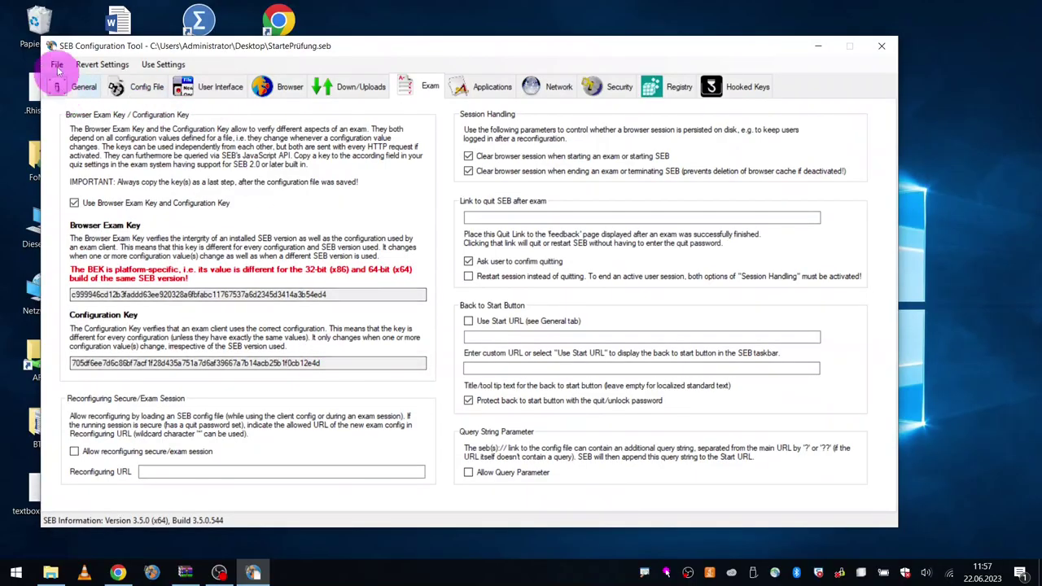
Step: Save StartePrüfung.seb without encryption and dismiss the saved notice
left_click(57, 65)
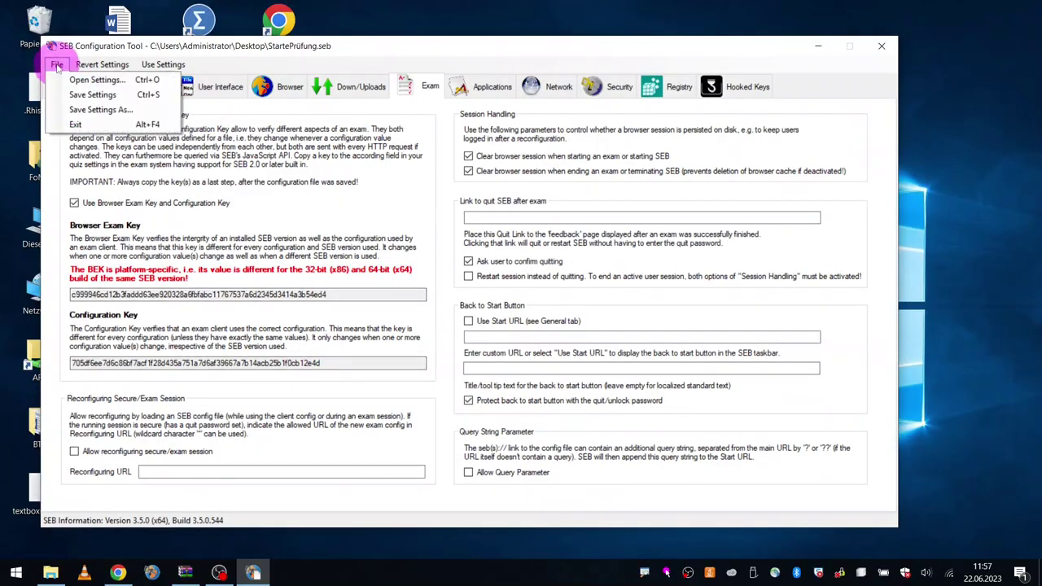
left_click(92, 94)
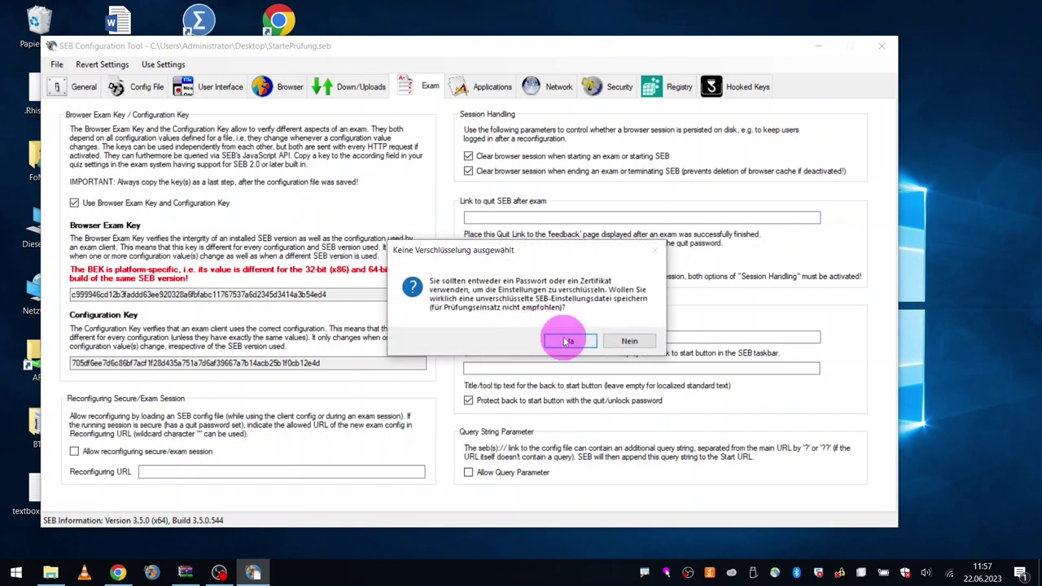
left_click(562, 346)
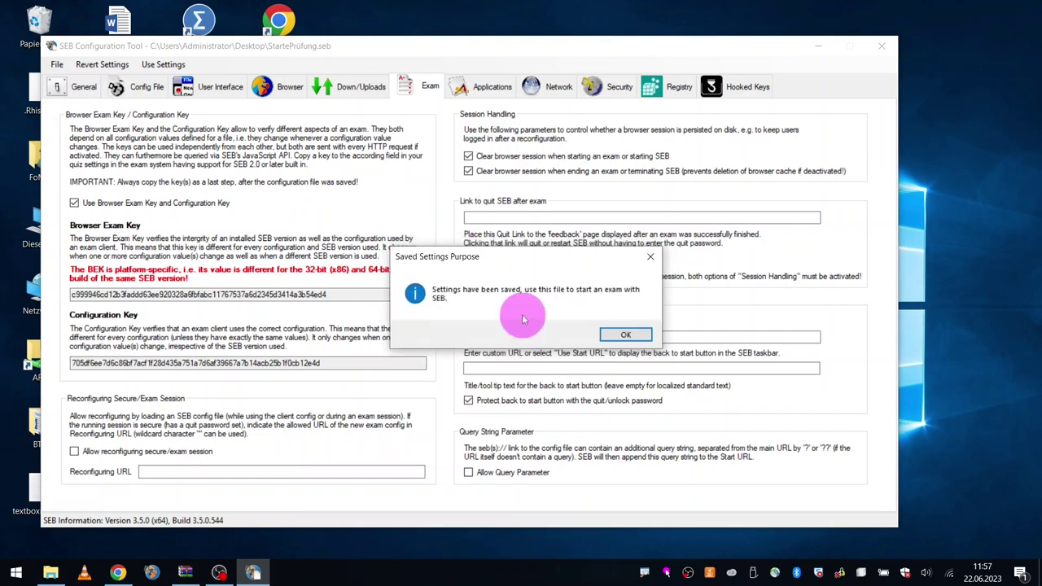
left_click(626, 337)
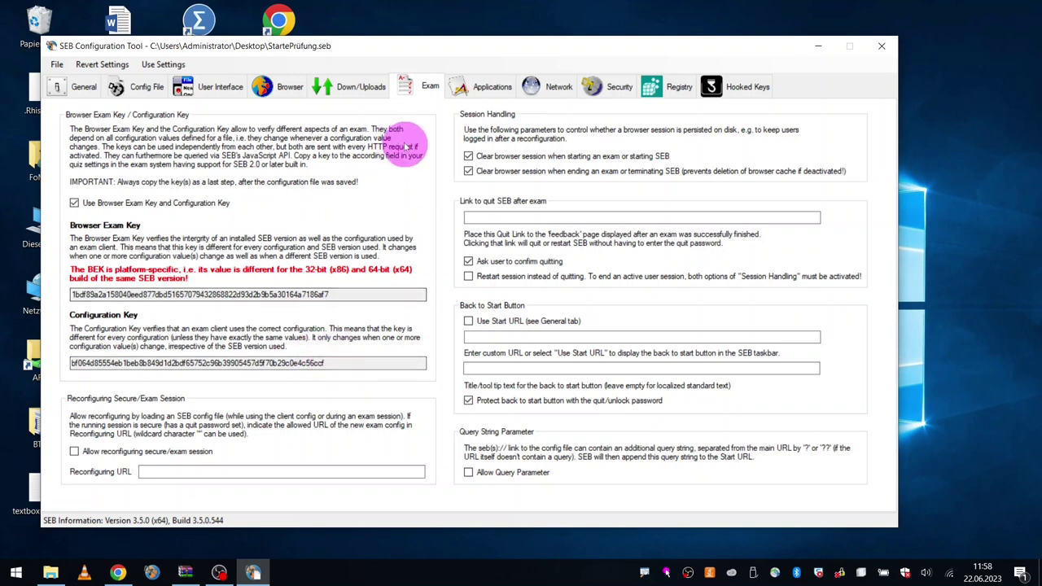
Step: Relaunch Safe Exam Browser from StartePrüfung.seb, close the stray R console, and choose TU Chemnitz
left_click(819, 49)
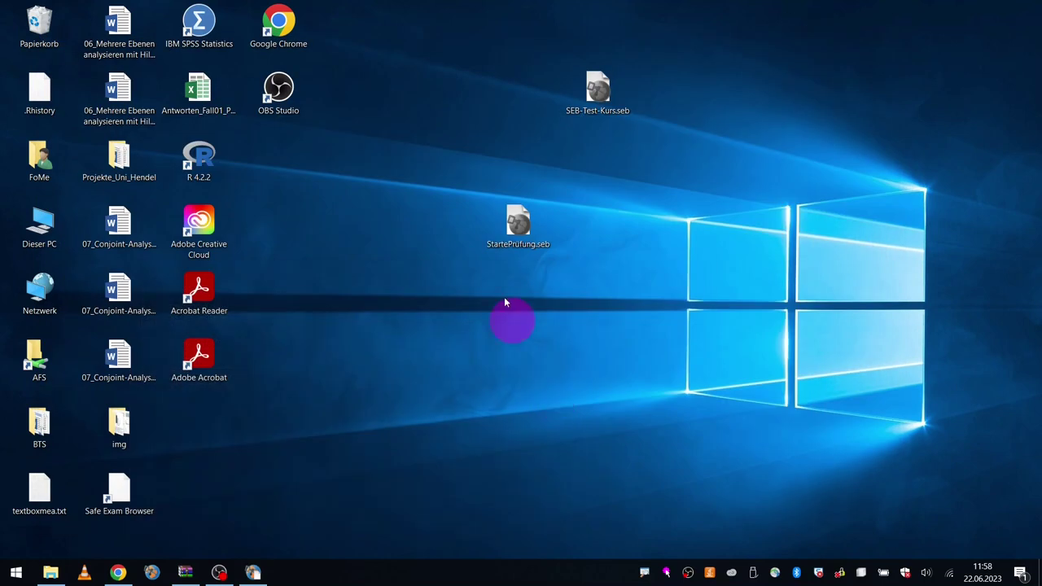
double_click(518, 223)
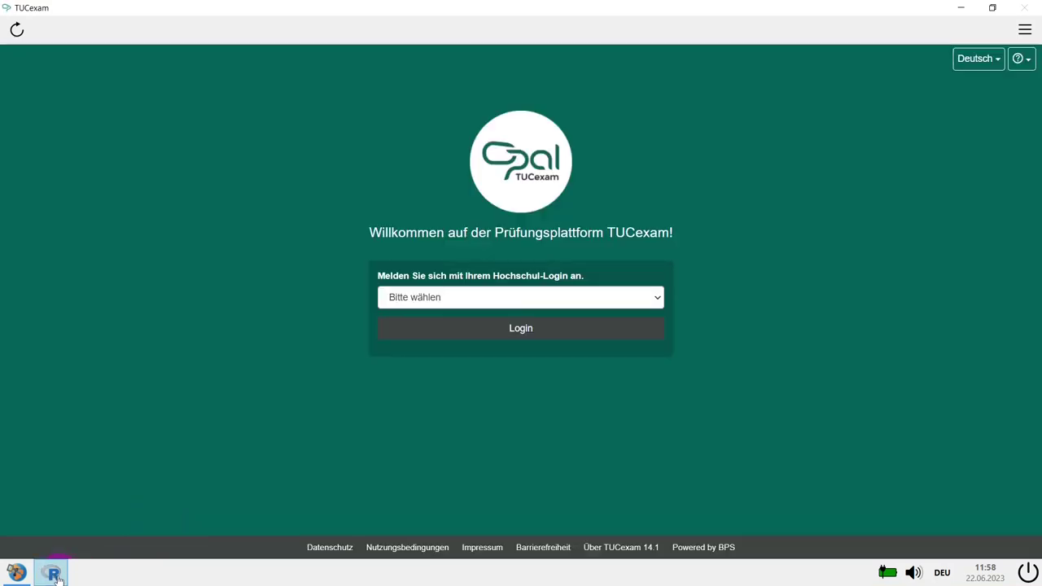
left_click(54, 574)
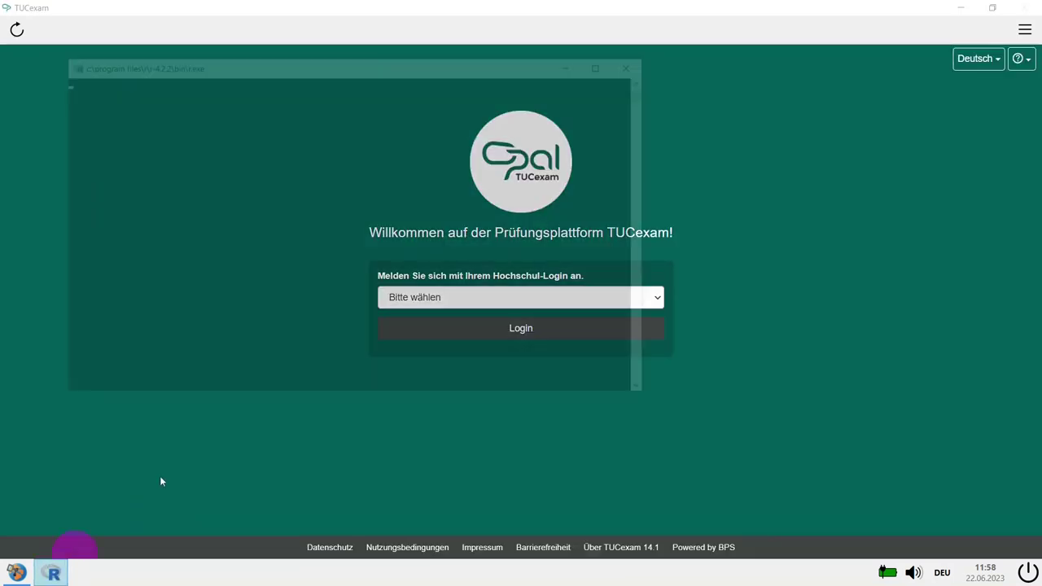
left_click(638, 63)
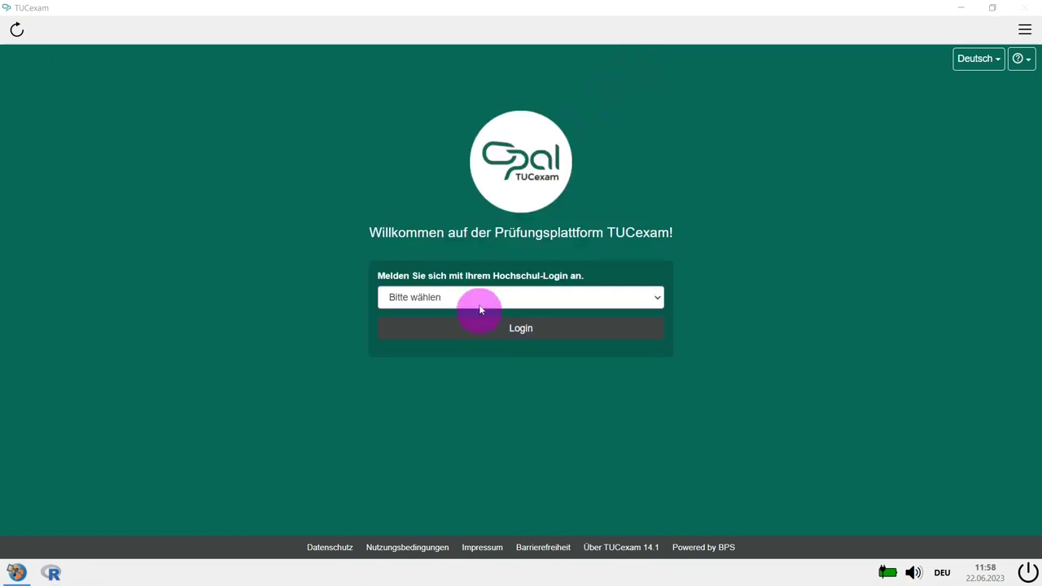
left_click(477, 298)
left_click(461, 325)
left_click(504, 336)
Step: Sign in with the TU Chemnitz login ID and password
left_click(485, 268)
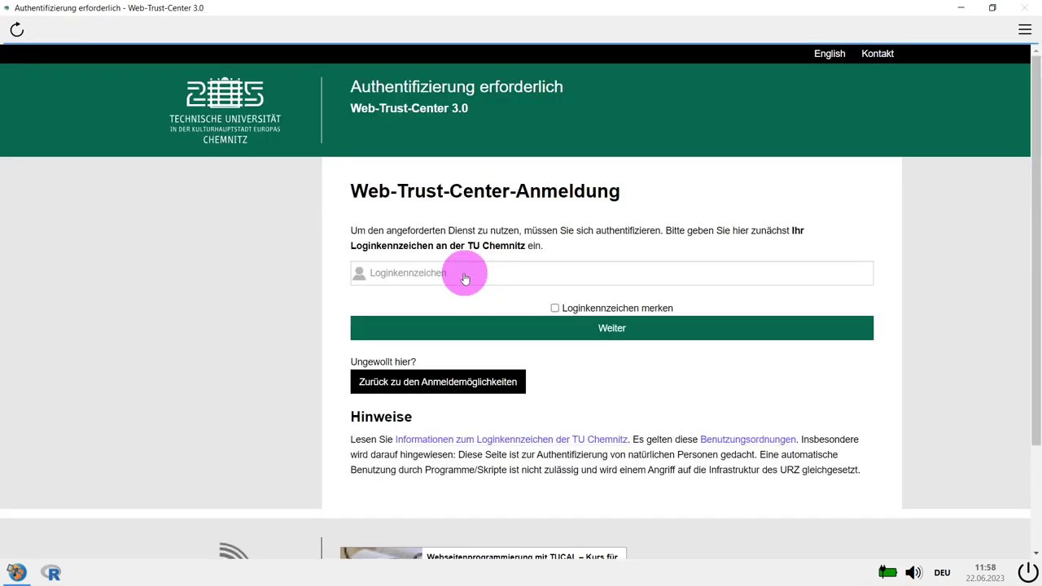
type("titz")
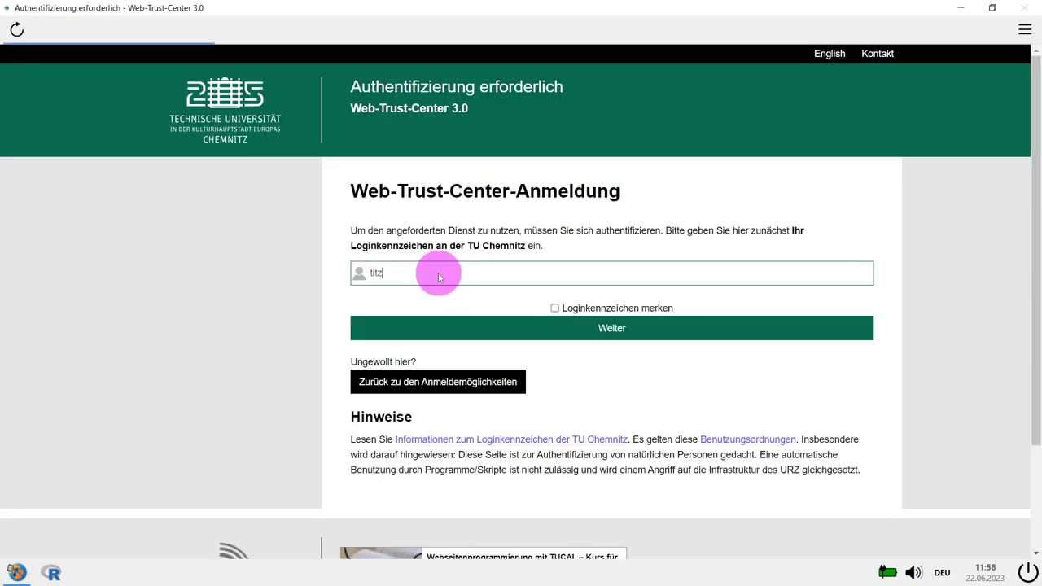
key("Return")
type("•")
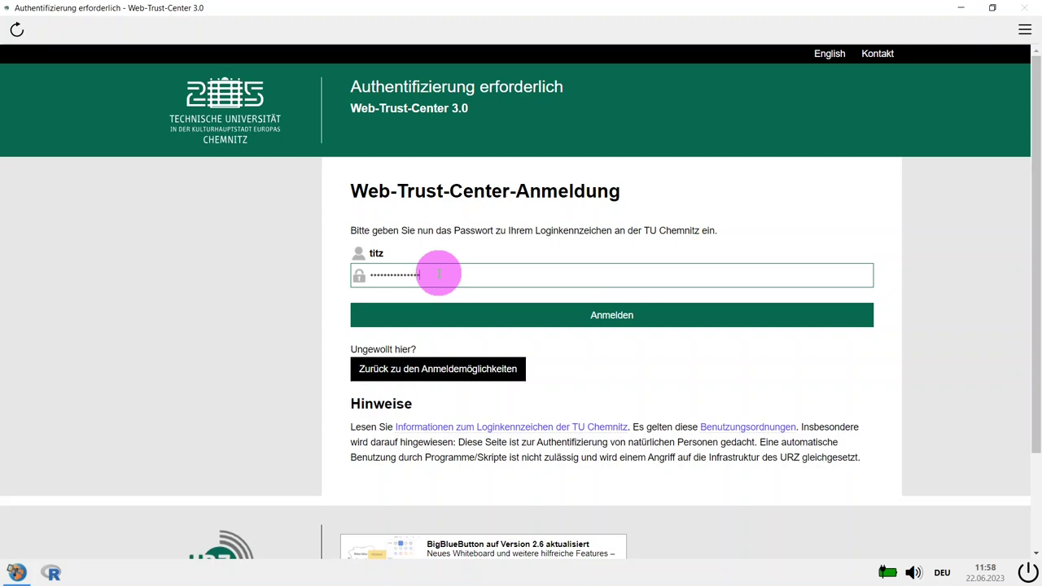
key("Return")
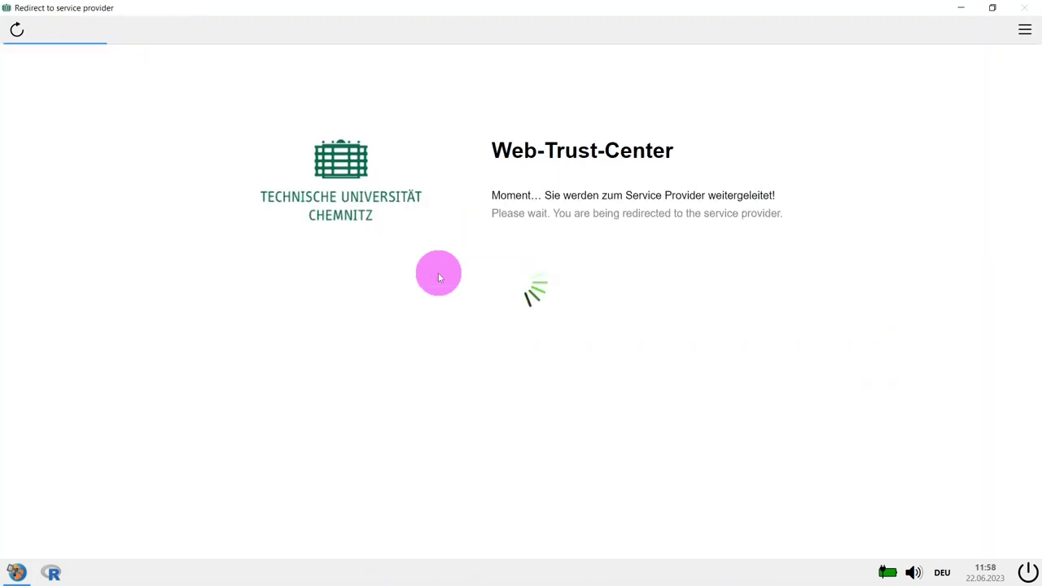
left_click(155, 160)
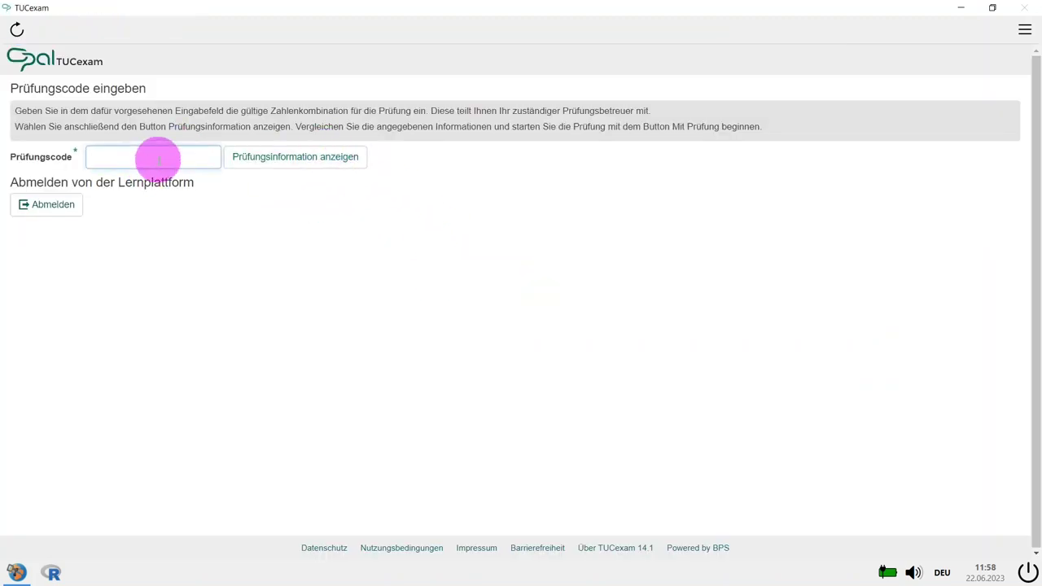
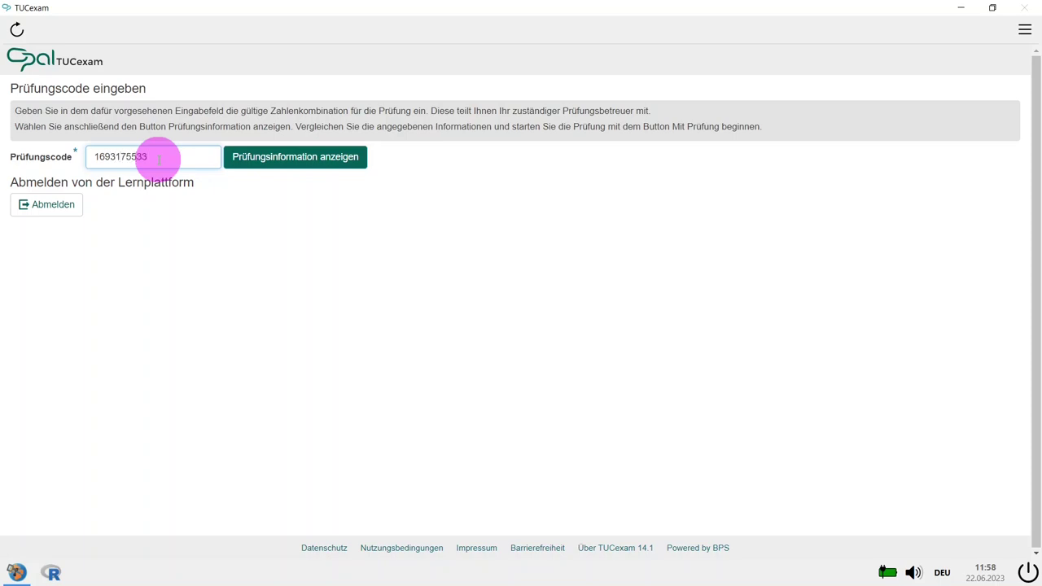
Step: Request the exam information, which is rejected, then quit Safe Exam Browser with the quit password
left_click(244, 159)
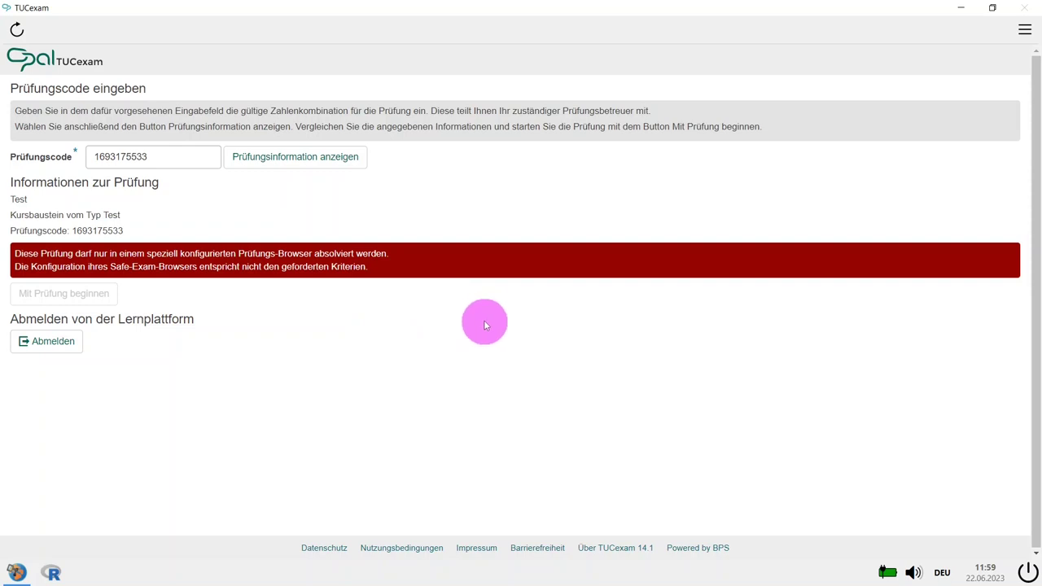
left_click(1028, 572)
left_click(568, 325)
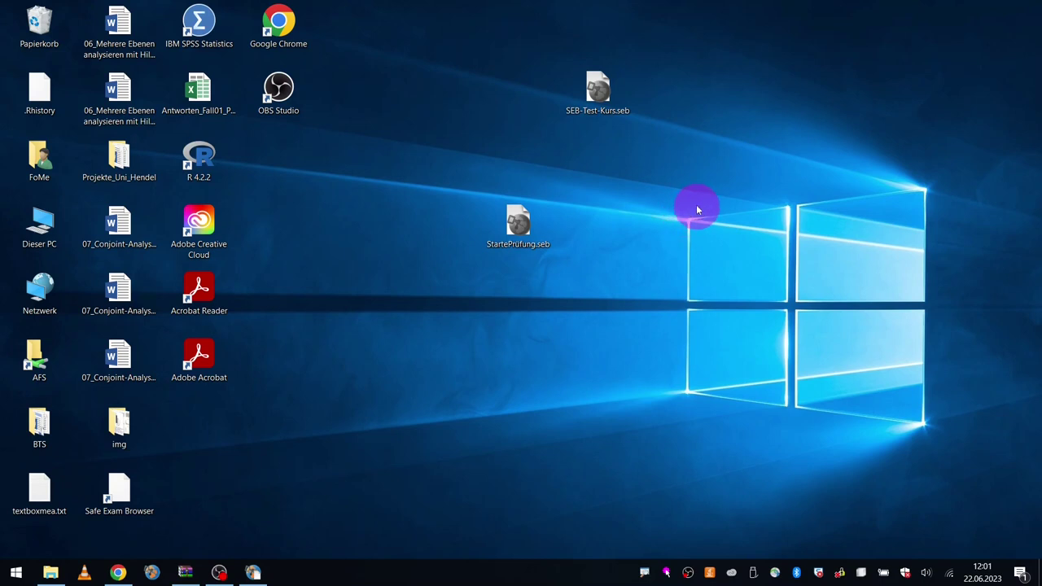
left_click_drag(423, 182, 652, 284)
left_click(651, 285)
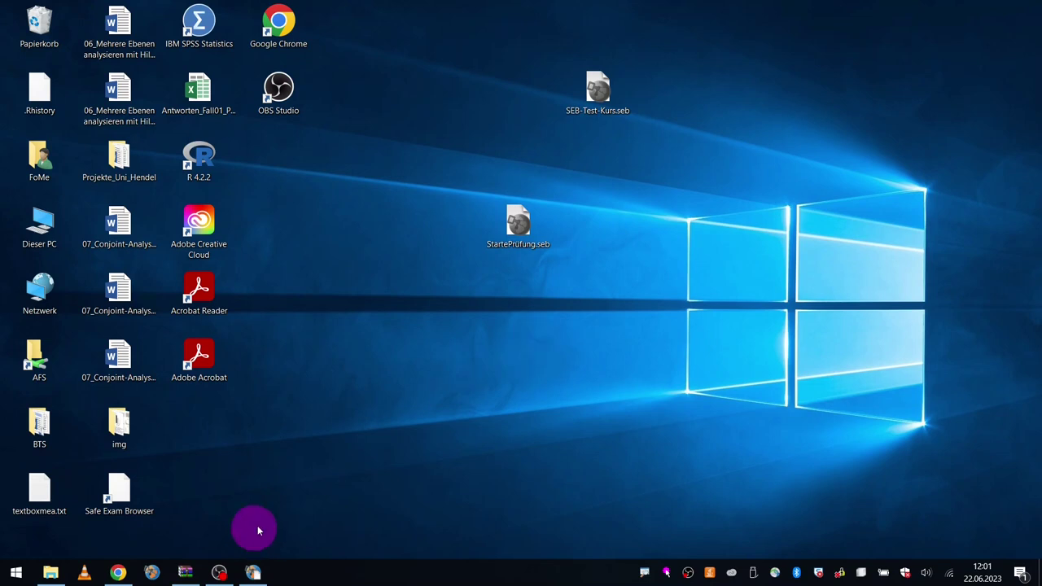
left_click(118, 572)
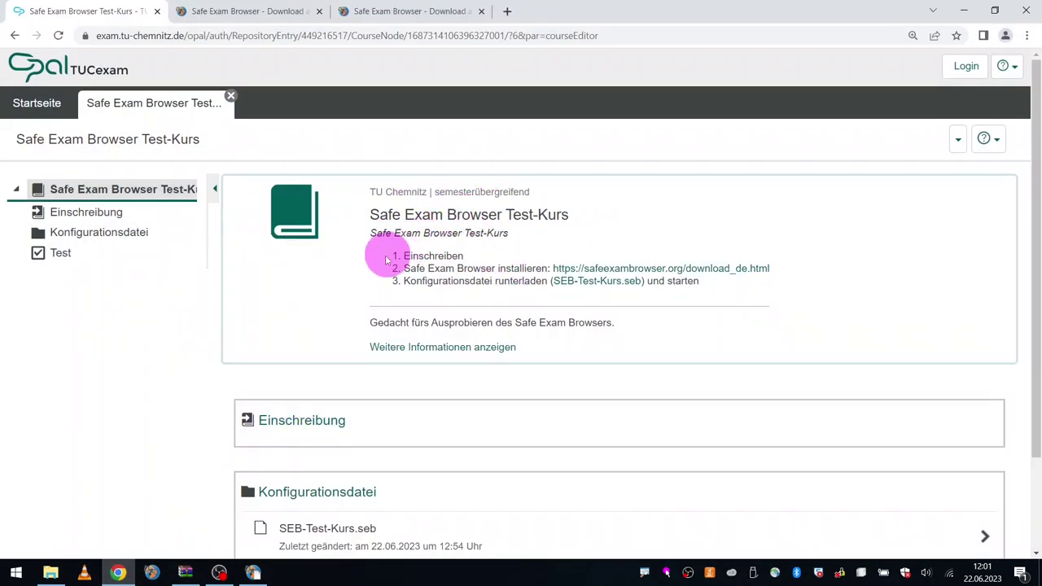
Step: Check the Safe Exam Browser download page, then return to the course page
left_click_drag(465, 257, 494, 272)
left_click(489, 252)
left_click(214, 12)
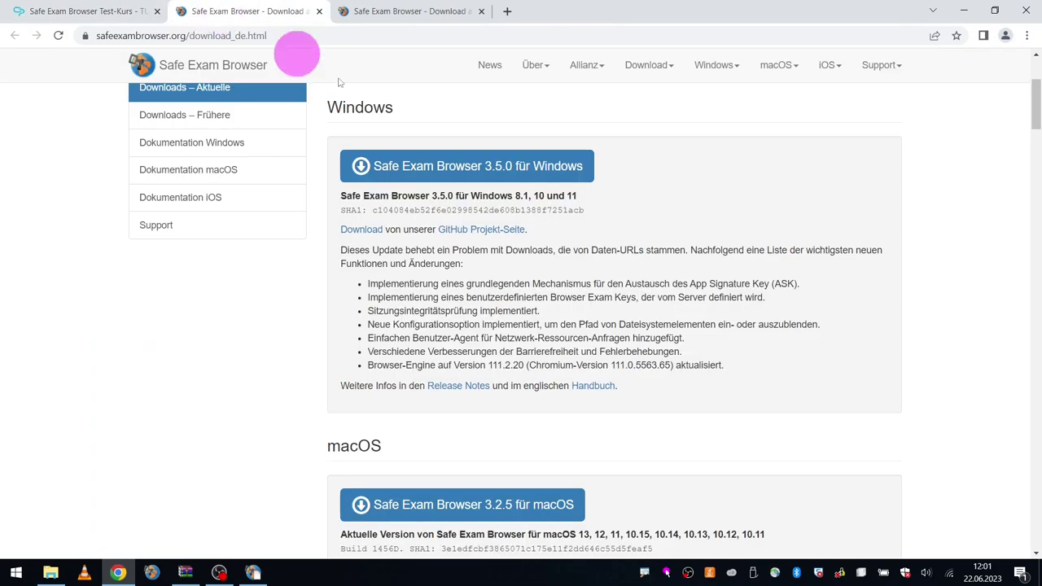
scroll(488, 195, "up", 2)
scroll(544, 317, "down", 2)
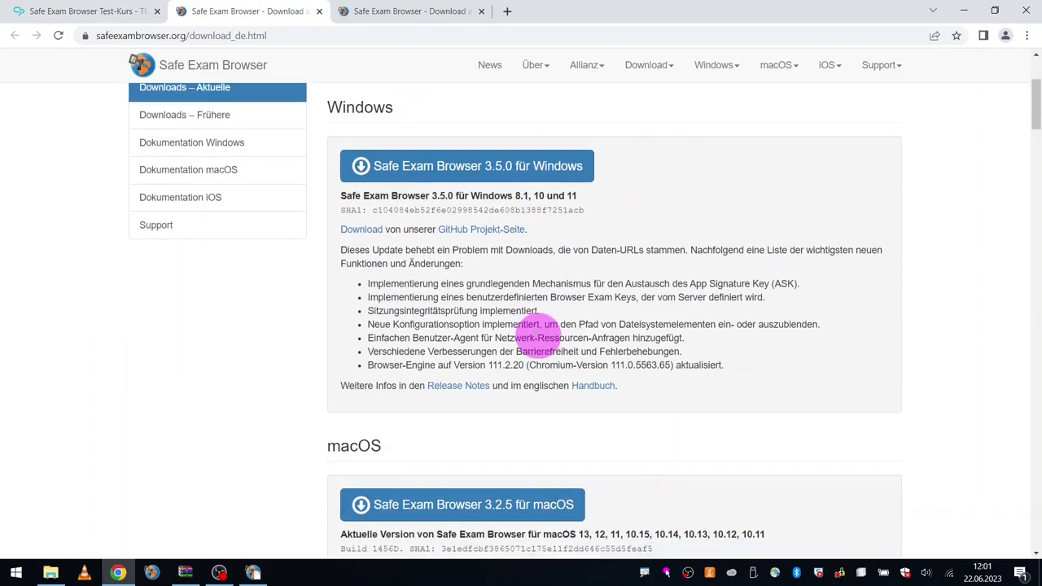
left_click(82, 11)
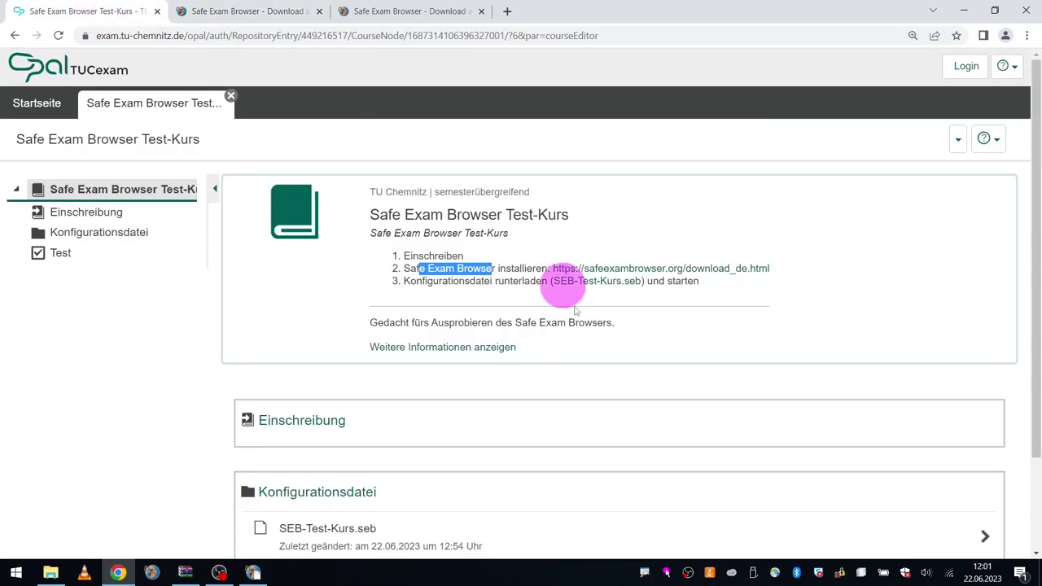
Step: Download SEB-Test-Kurs.seb again, saved as SEB-Test-Kurs (4).seb, and minimize Chrome
left_click(641, 332)
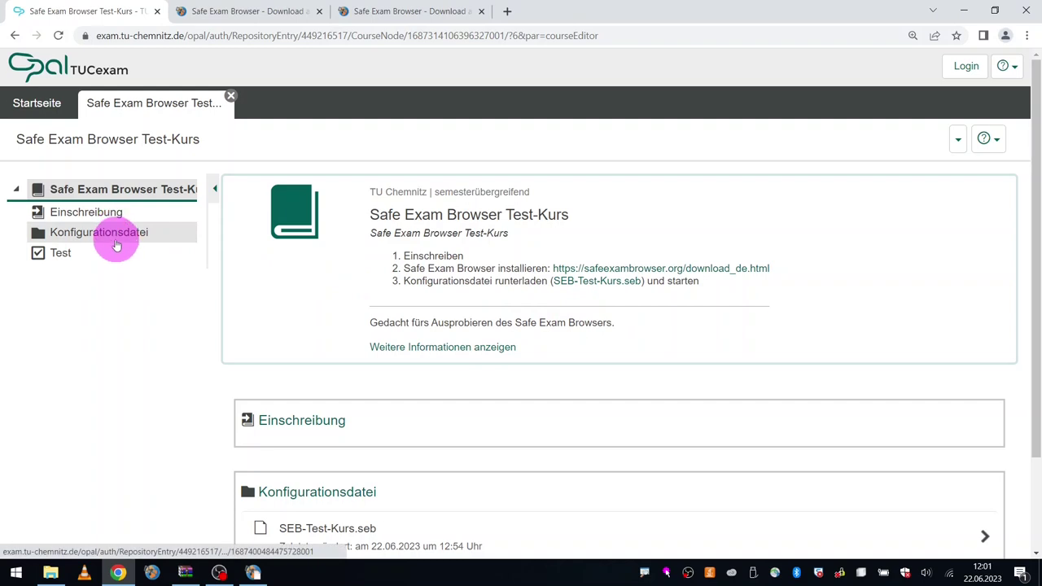
left_click(581, 281)
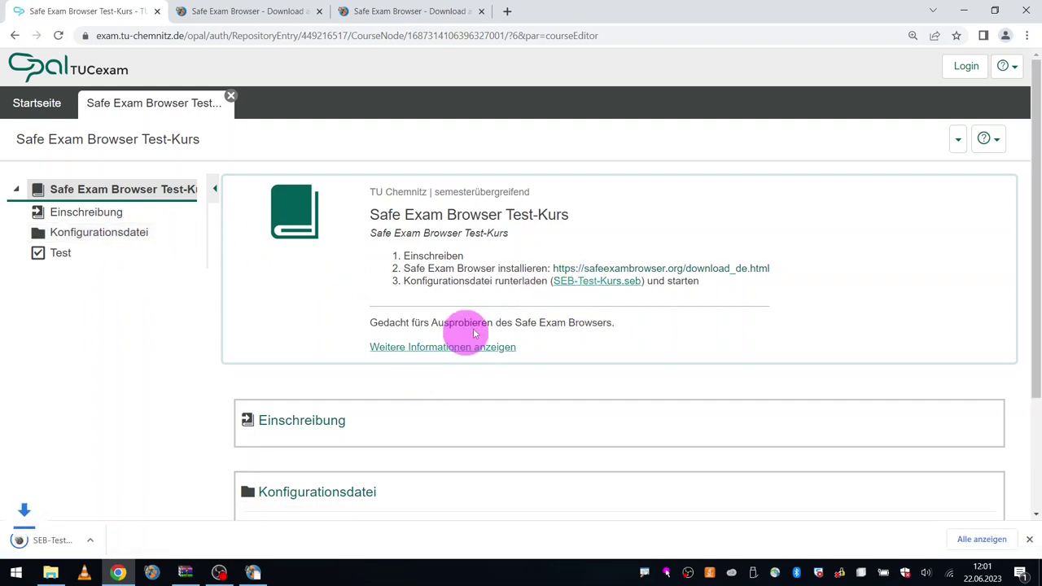
left_click(121, 541)
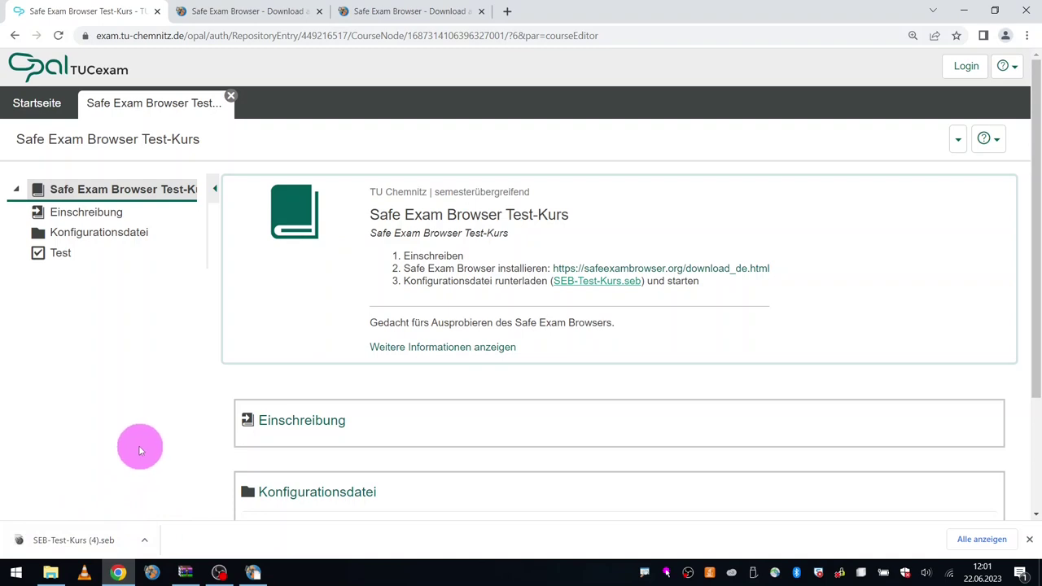
left_click(964, 16)
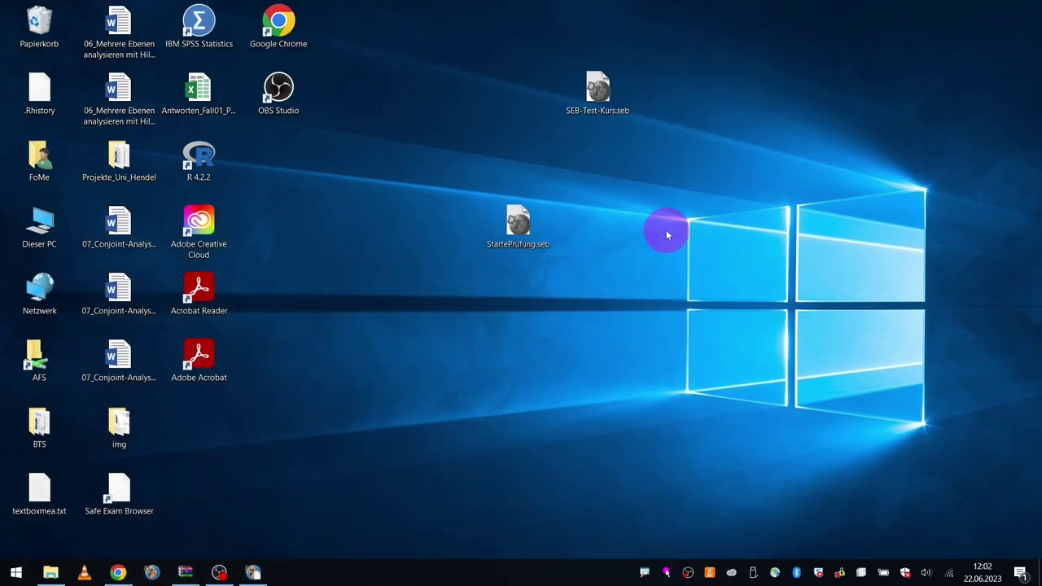
left_click_drag(528, 46, 720, 160)
left_click_drag(521, 47, 675, 155)
left_click(676, 154)
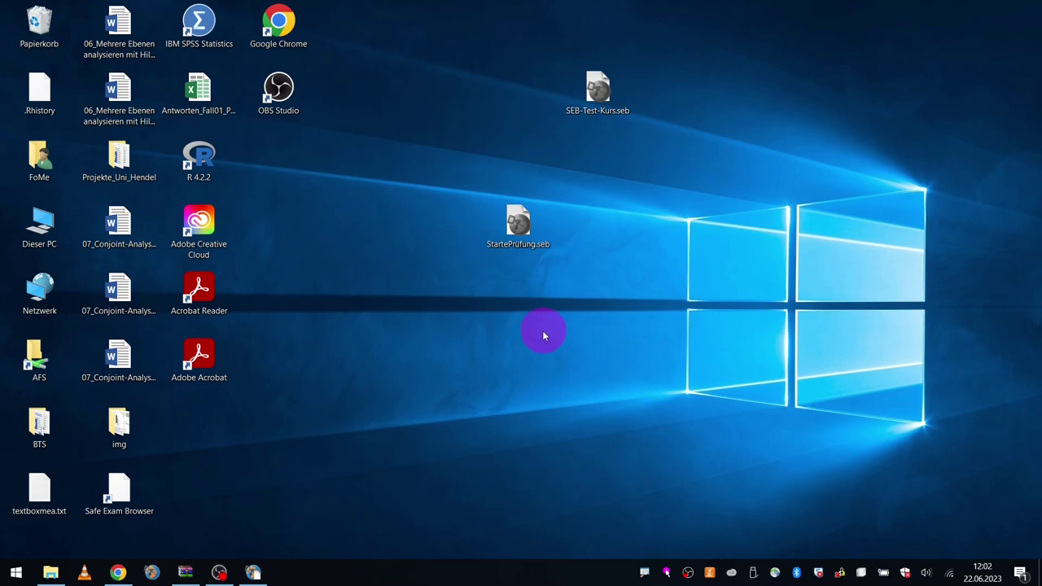
left_click_drag(511, 57, 671, 153)
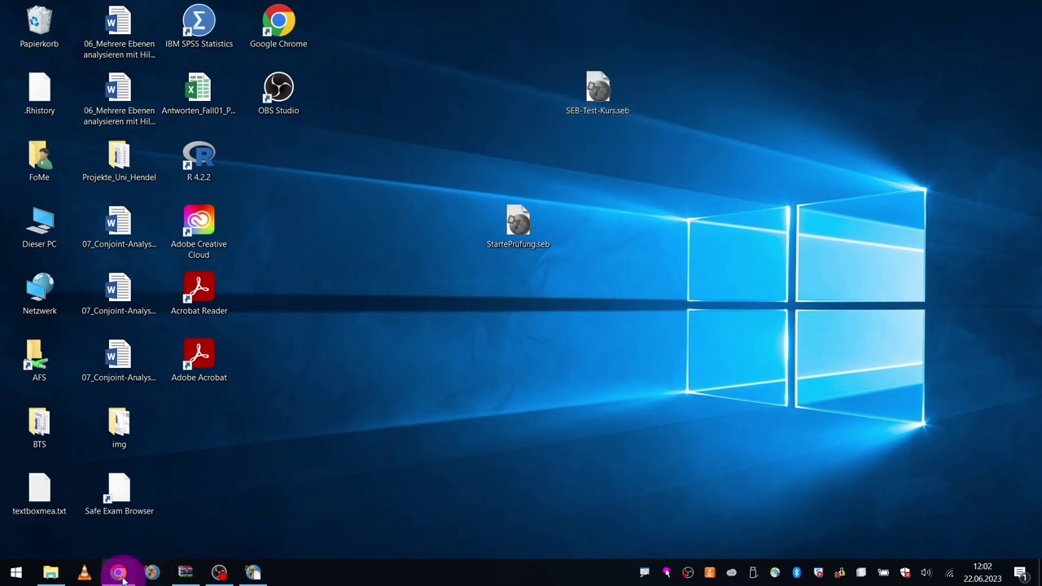
Step: Log in to OPAL and reopen Safe Exam Browser Test-Kurs in the course editor
left_click(119, 573)
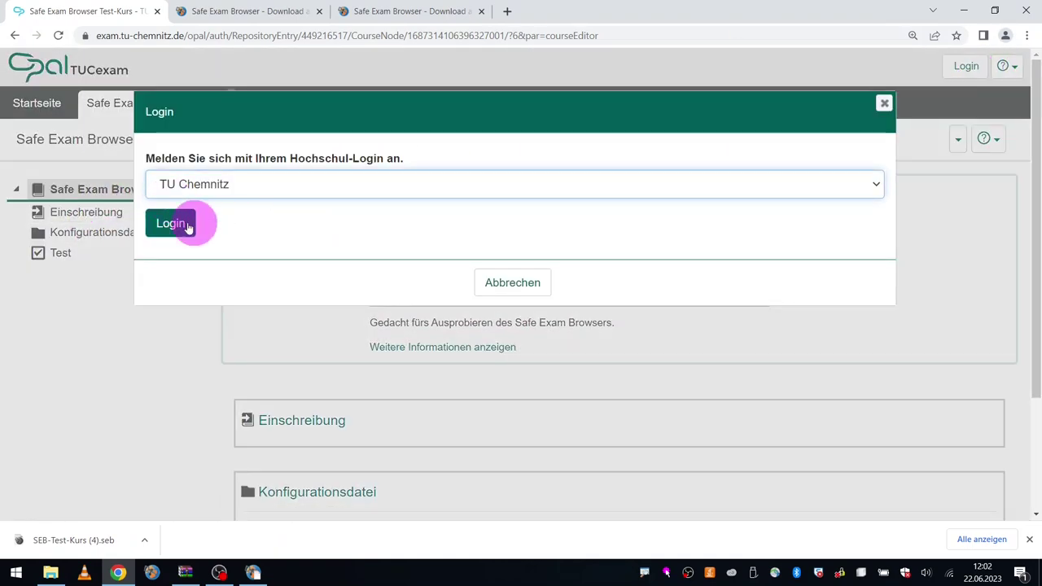
left_click(187, 226)
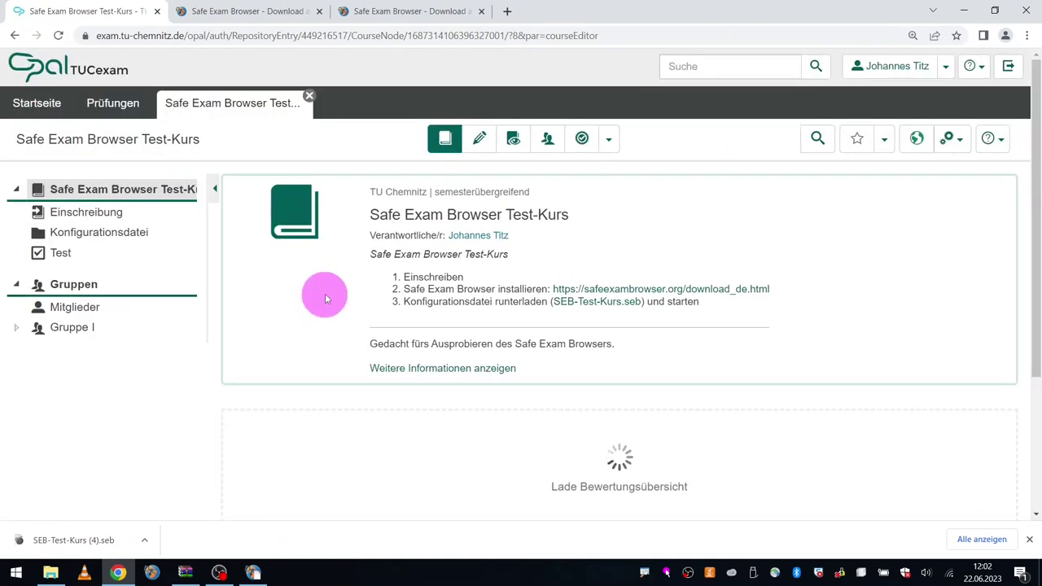
left_click(480, 138)
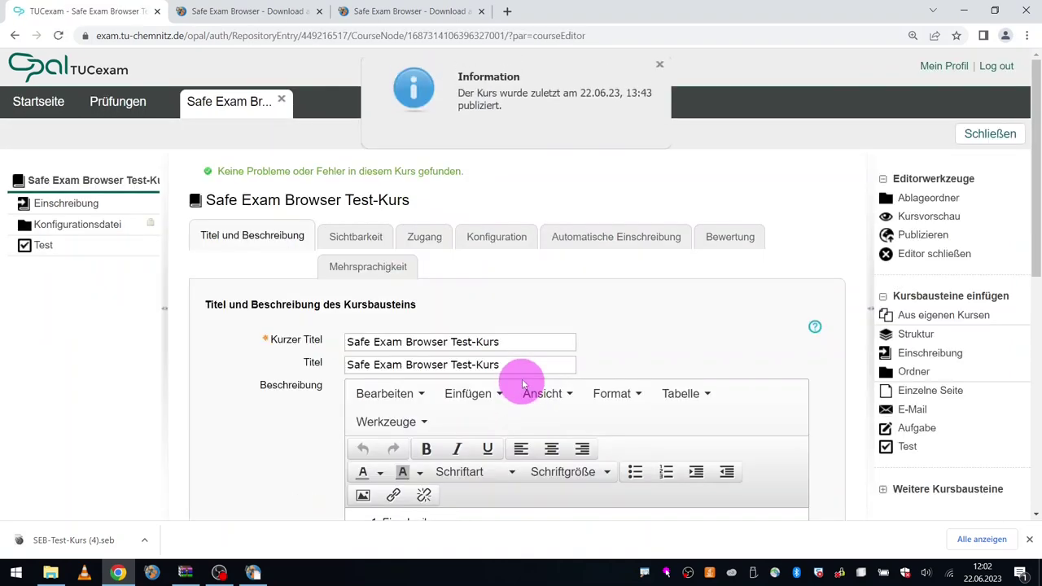